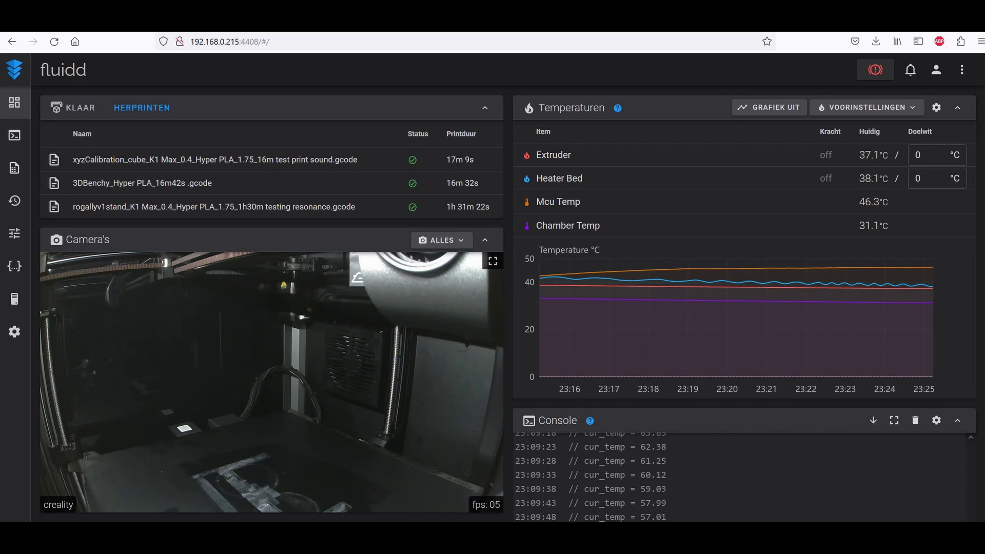
Go through the System page to the configuration page listing printer.cfg, gcode_macro.cfg and the log files
scroll(287, 282, down, 5)
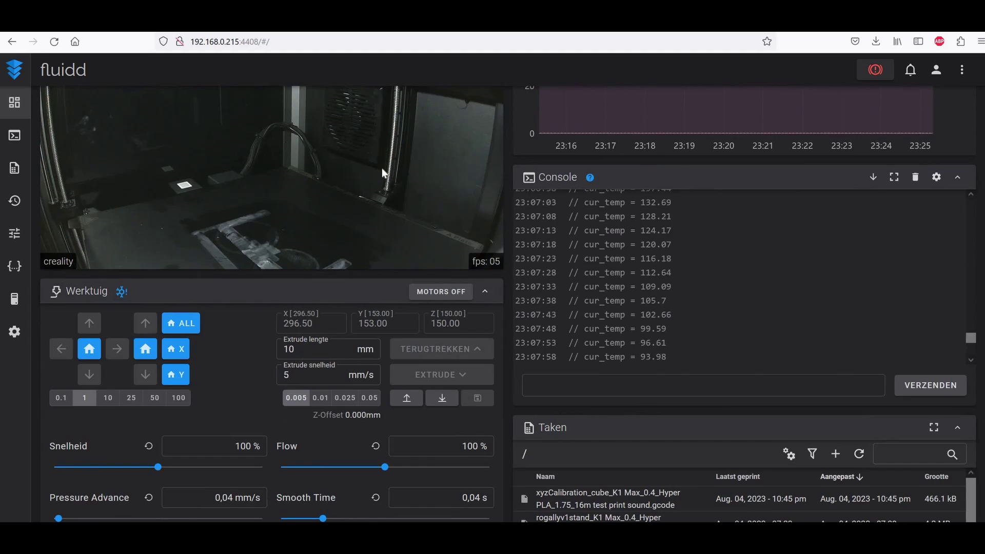
scroll(221, 118, up, 5)
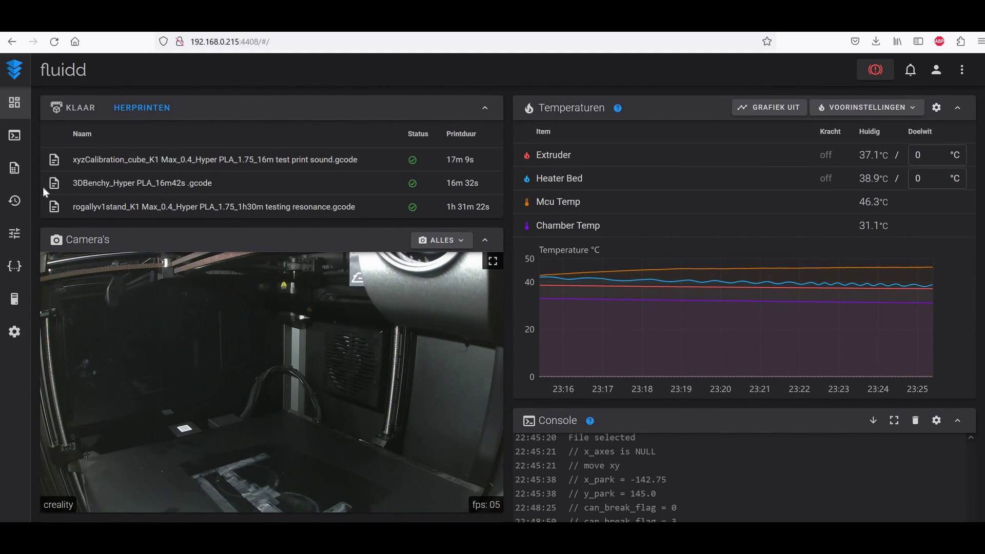
click(14, 299)
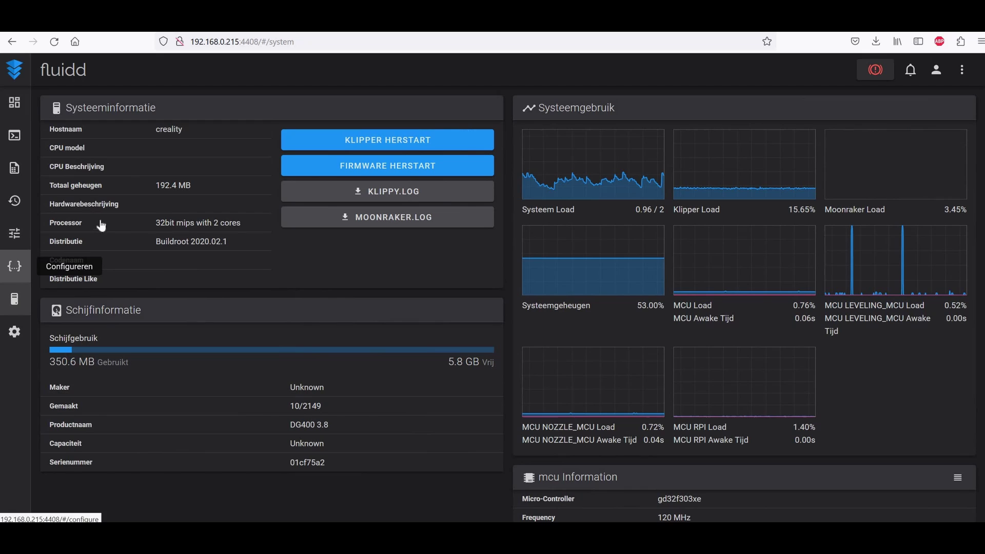
click(15, 267)
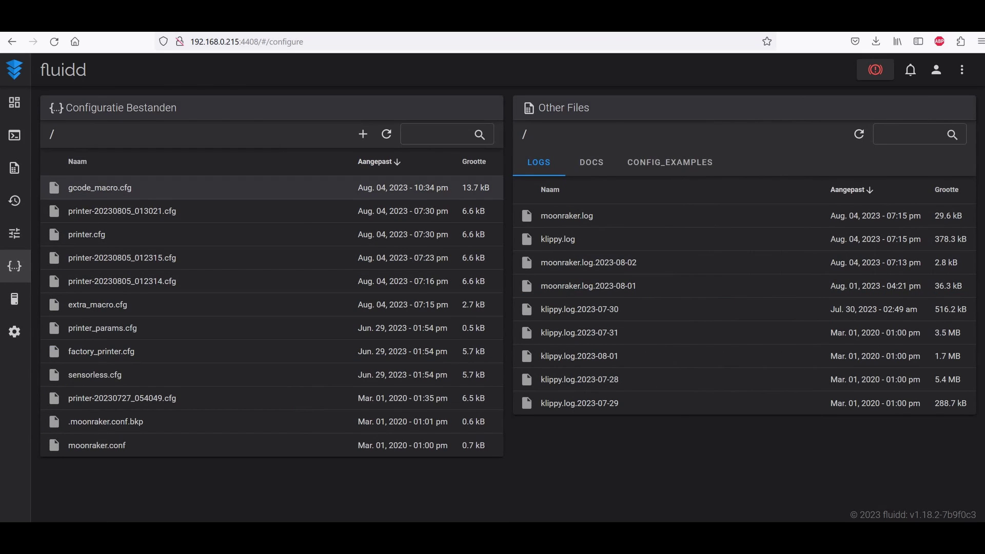
click(232, 185)
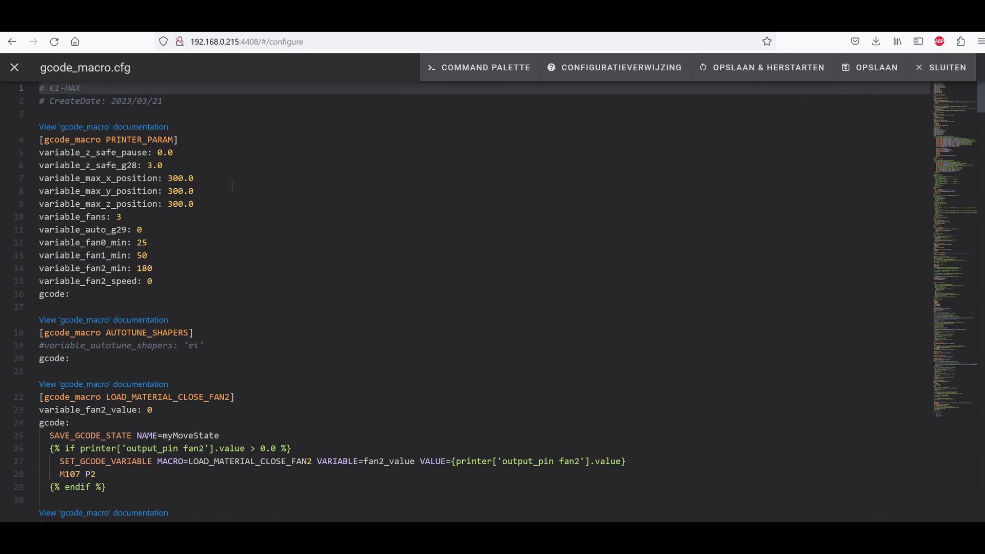
scroll(231, 185, down, 3)
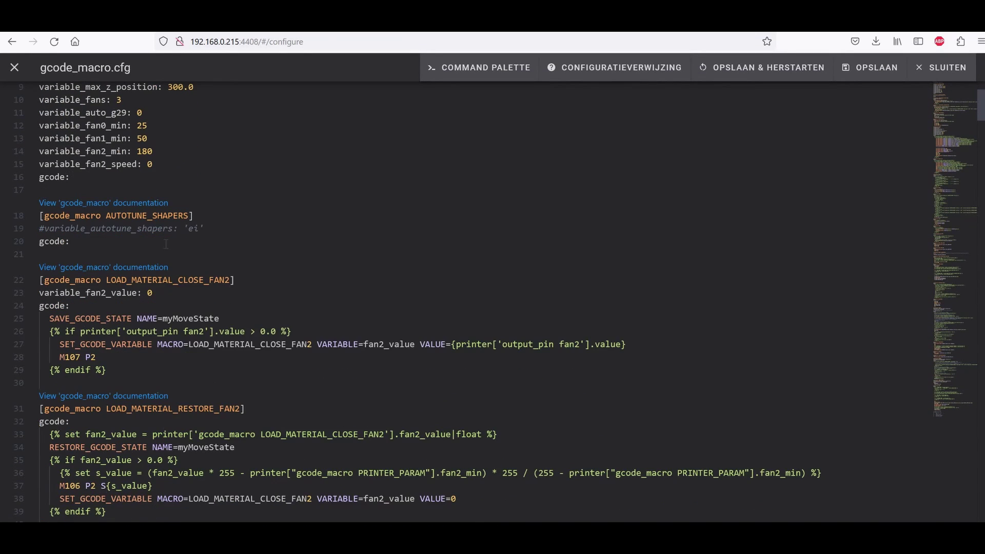
scroll(165, 244, up, 1)
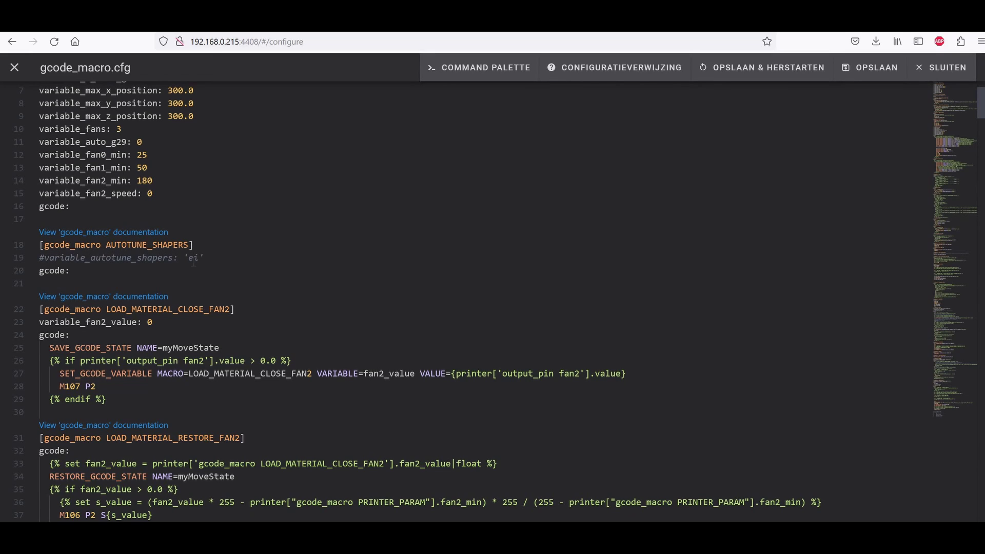
drag(50, 258, 96, 259)
click(96, 259)
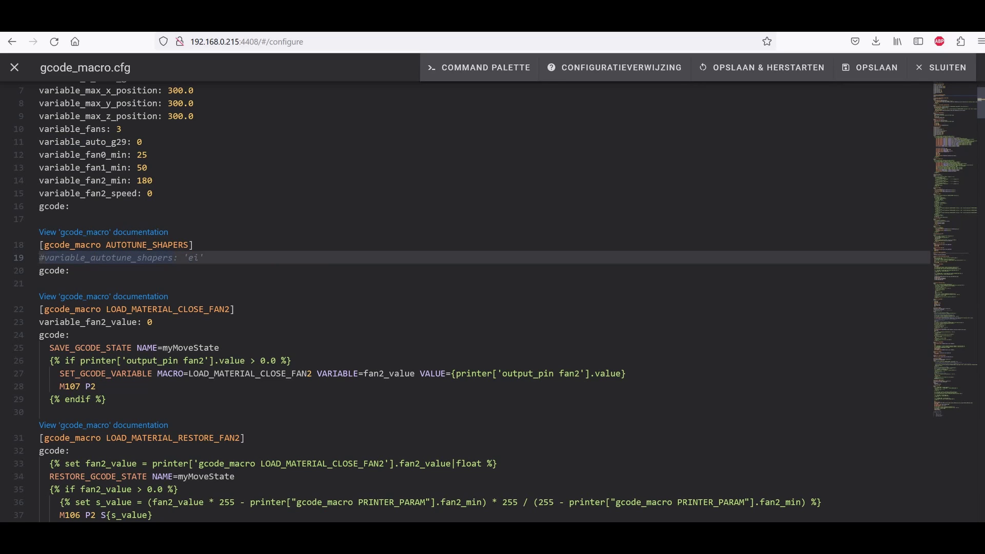
key(shift+Left)
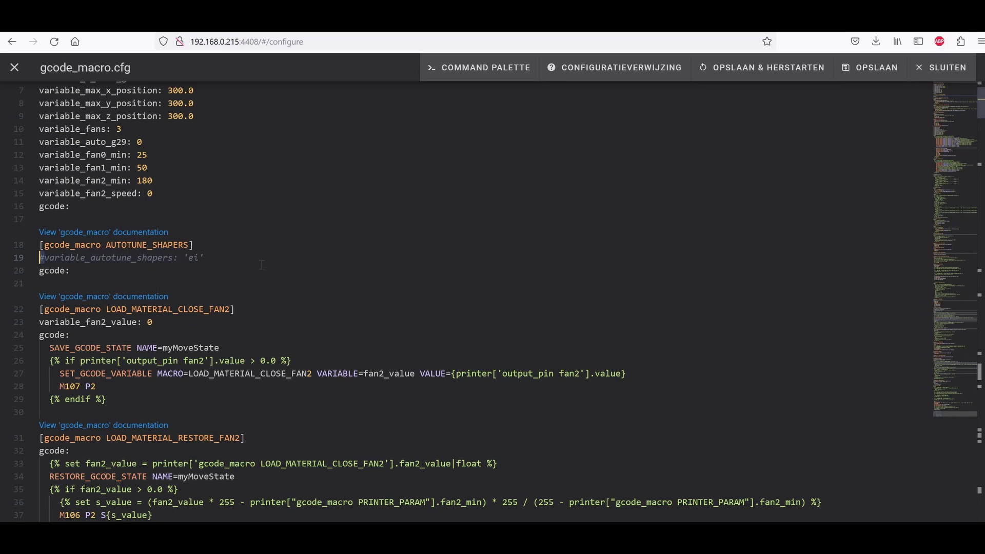
click(85, 257)
key(Down)
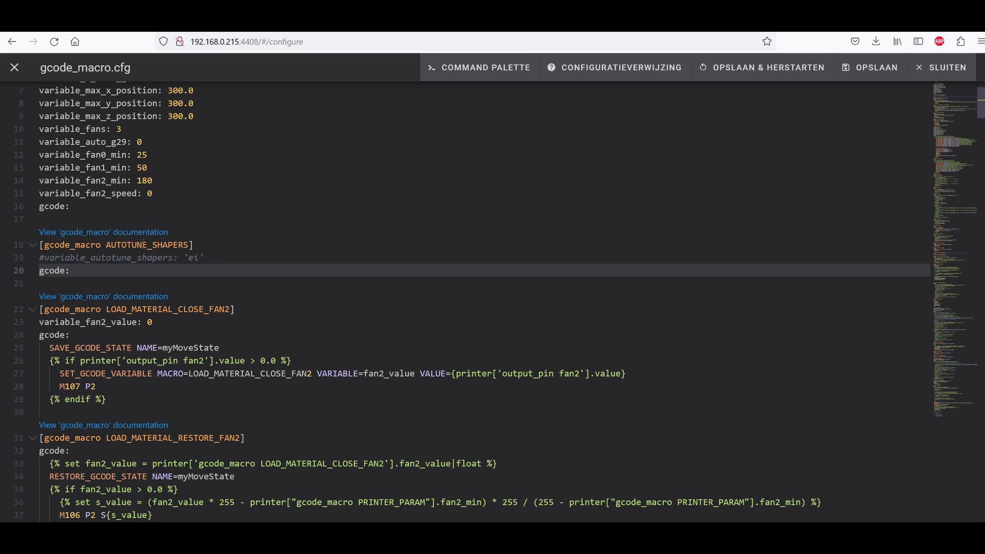
key(Up)
key(Up)
click(739, 77)
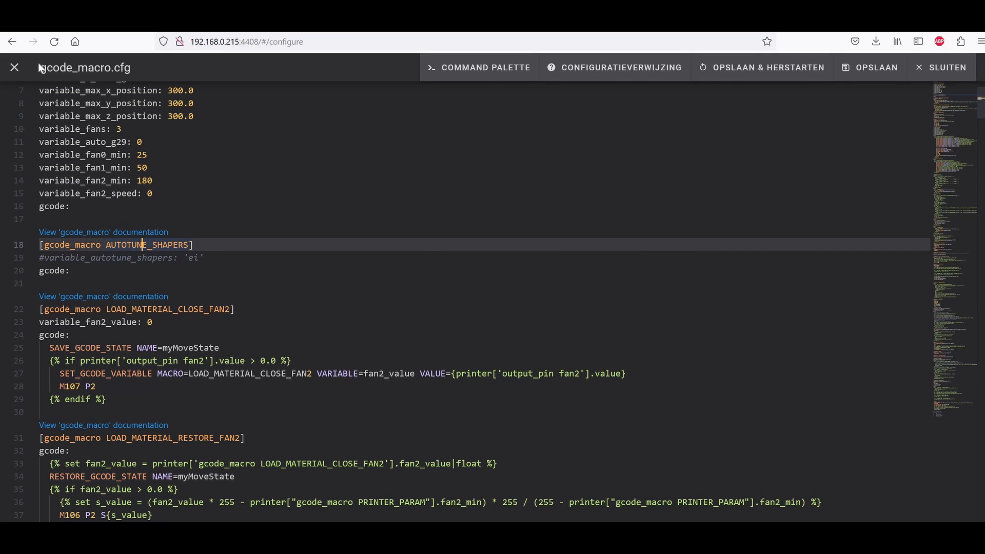
key(Escape)
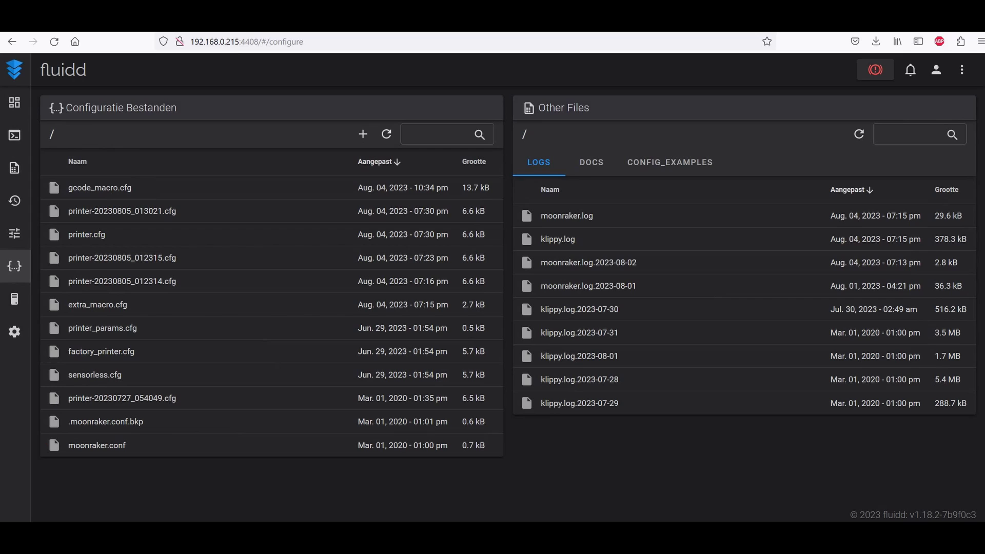
click(225, 21)
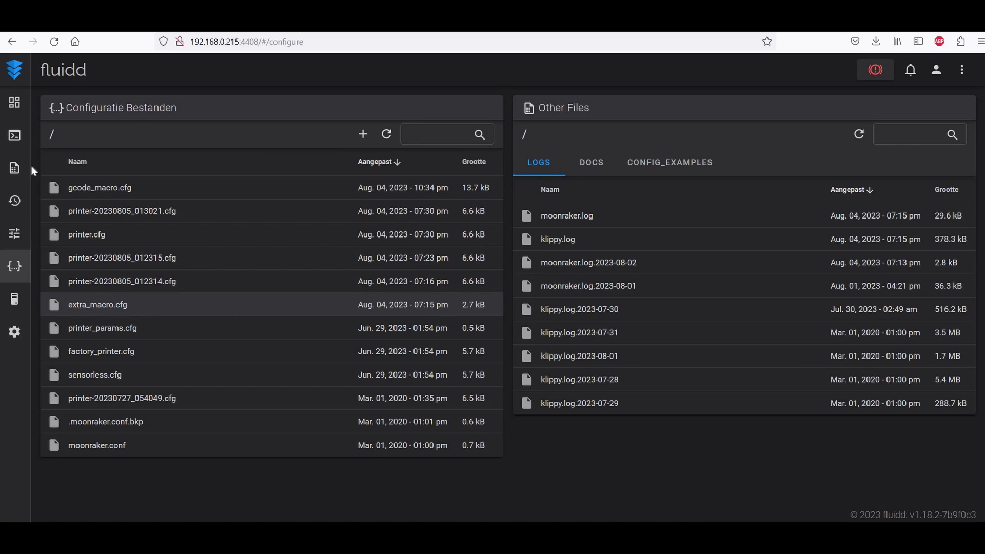
Check that printer.cfg includes extra_macro.cfg on line 15, then save it and restart the printer
click(82, 235)
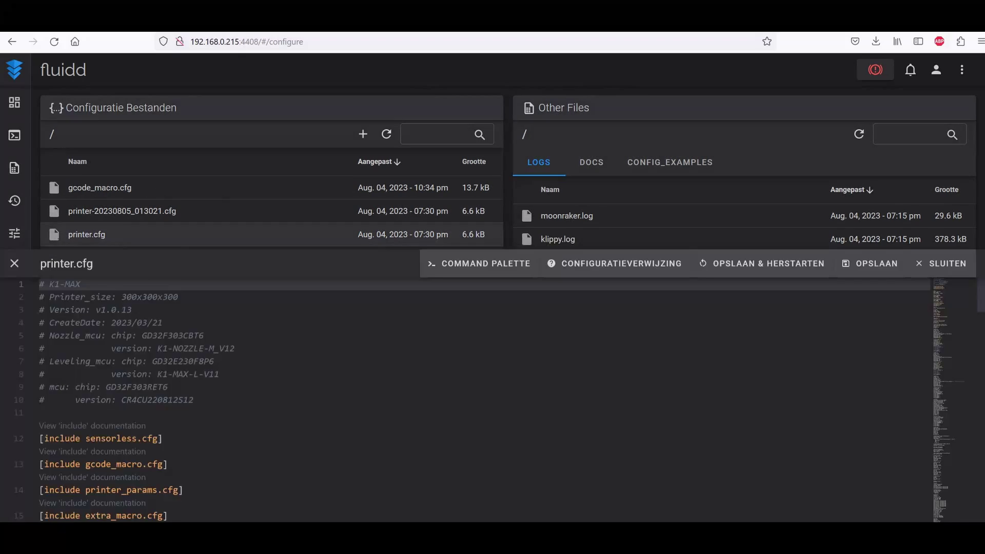
scroll(150, 232, down, 3)
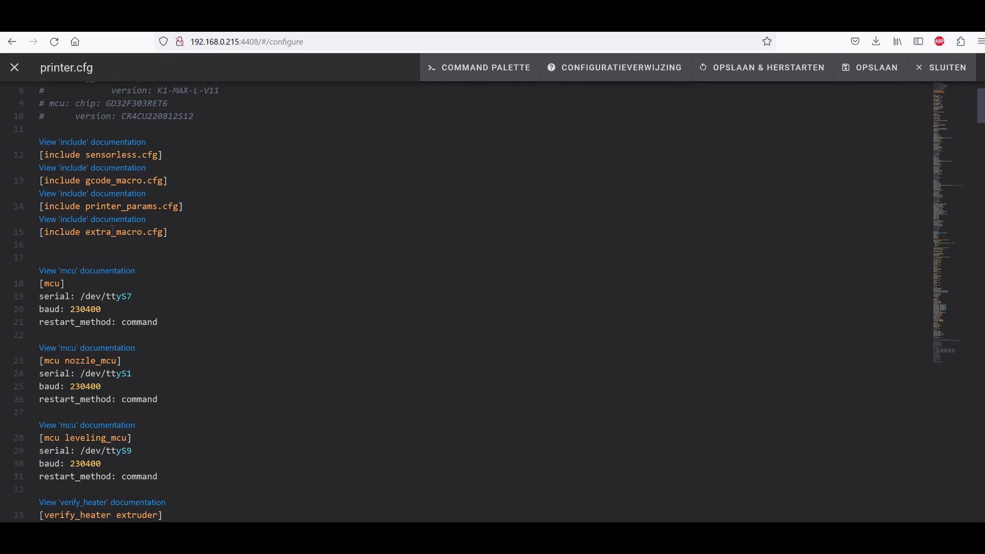
click(184, 232)
key(shift+Home)
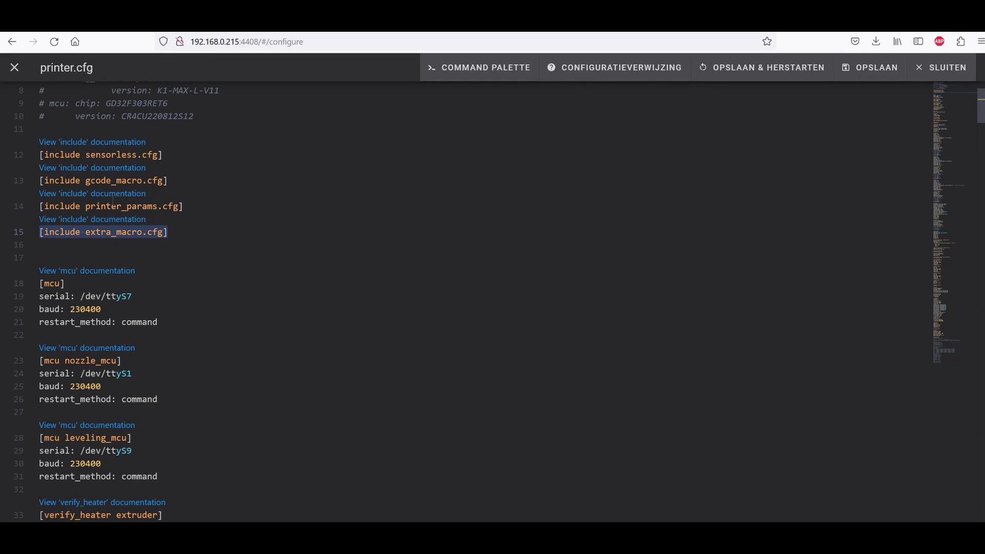
click(187, 236)
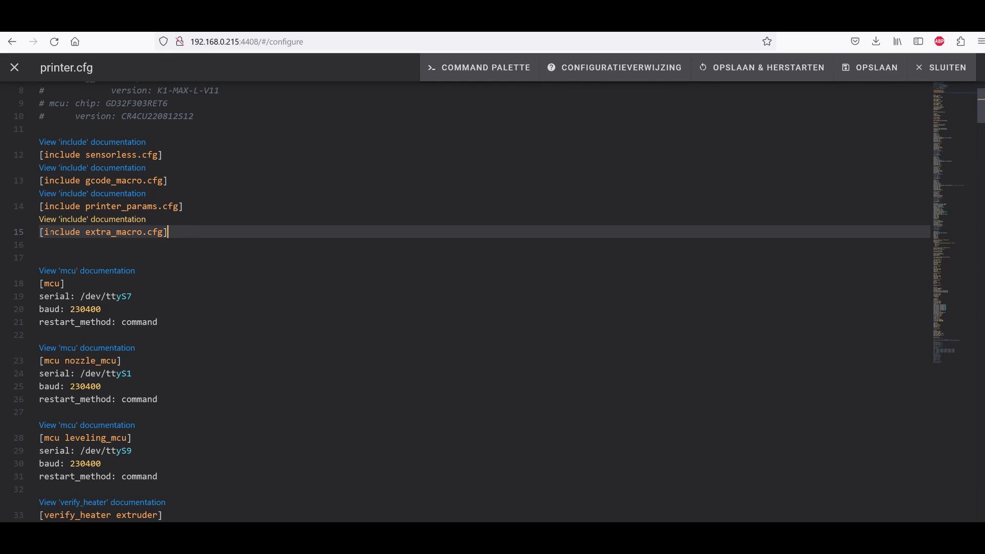
click(184, 267)
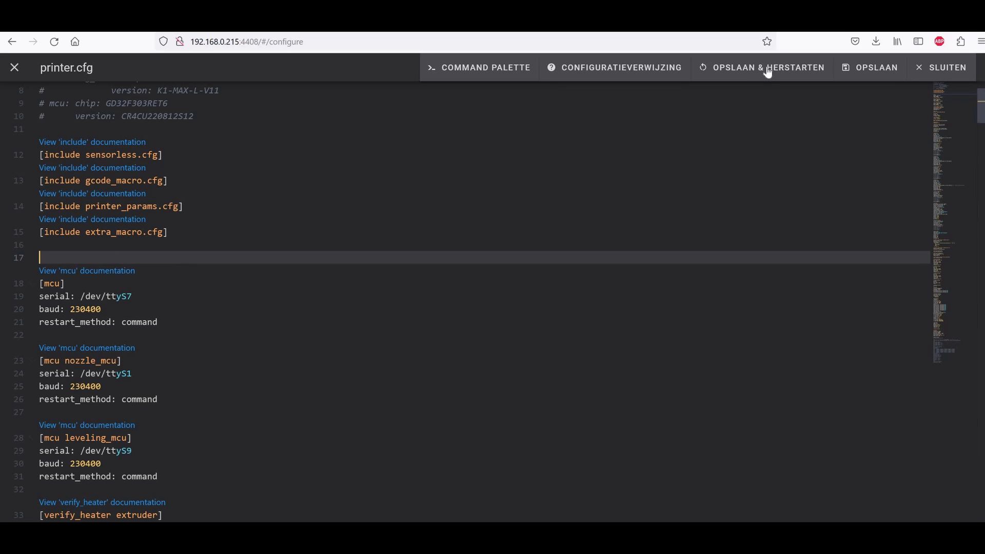
click(744, 72)
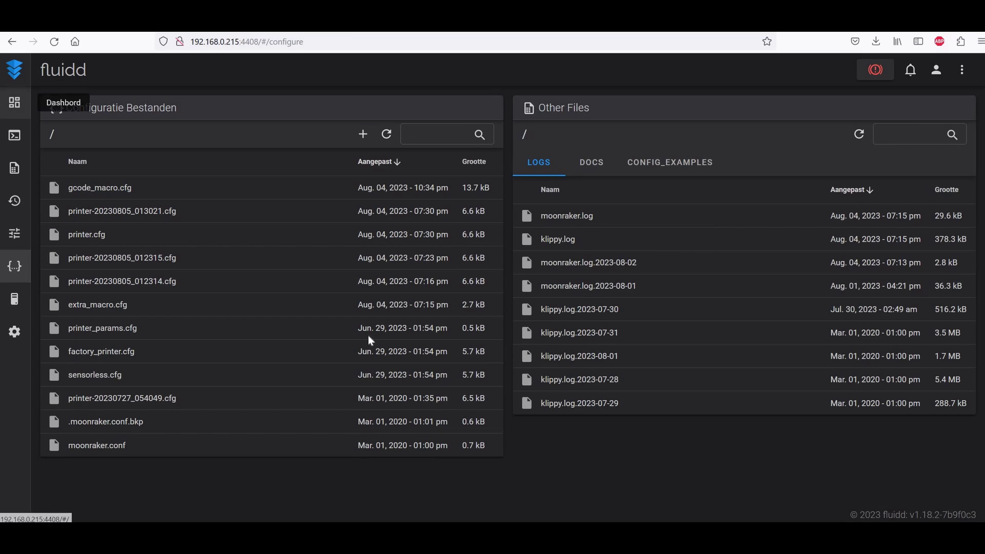
Watch the dashboard console until the Y calibration fits zv at 46.4 Hz, max_accel ≤ 8400
click(15, 103)
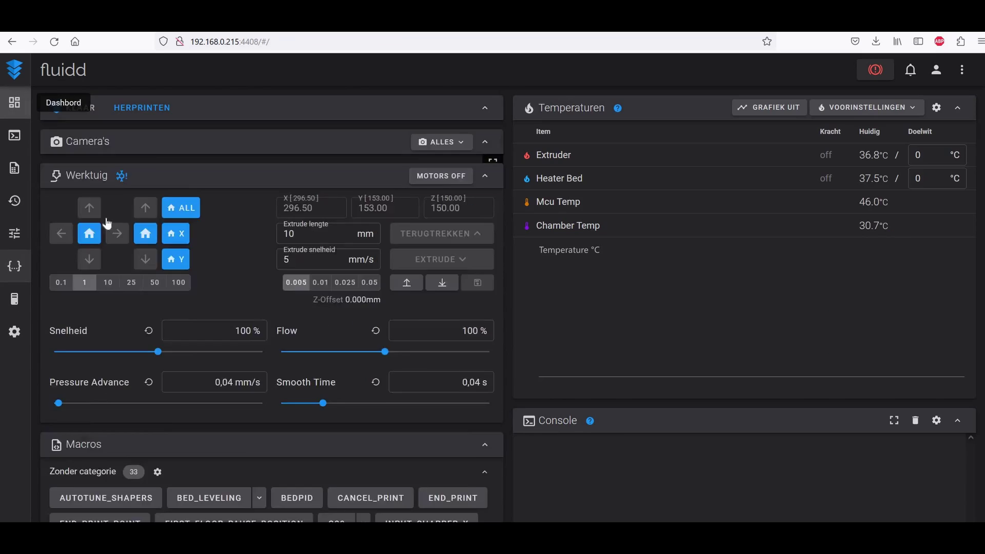
scroll(175, 350, down, 7)
scroll(174, 349, down, 5)
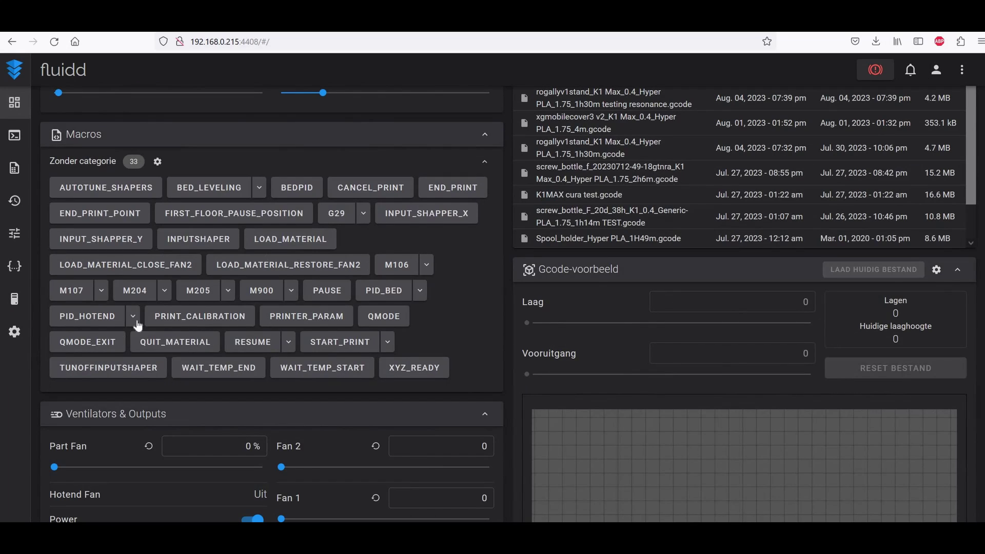
scroll(82, 185, down, 1)
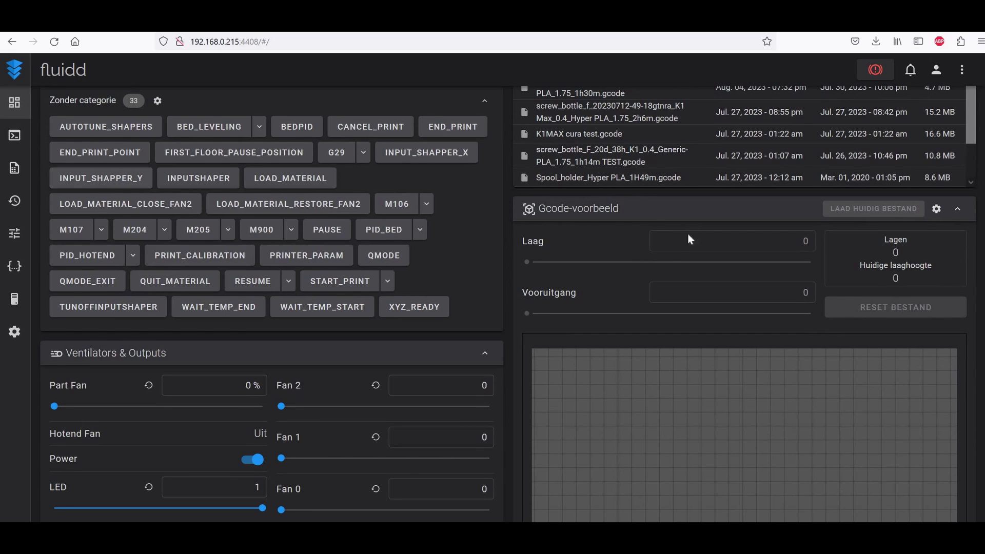
scroll(348, 279, up, 10)
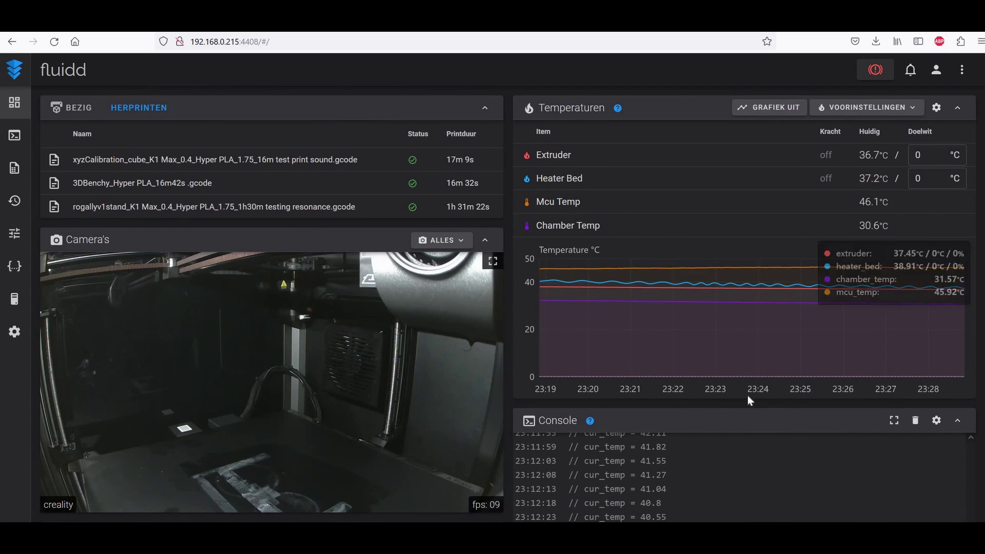
scroll(453, 410, down, 4)
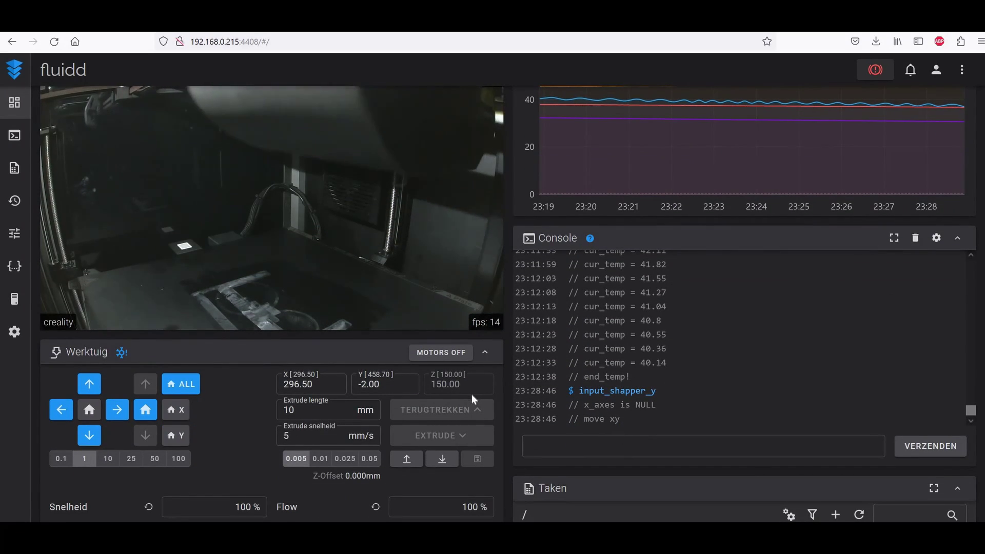
scroll(611, 423, down, 2)
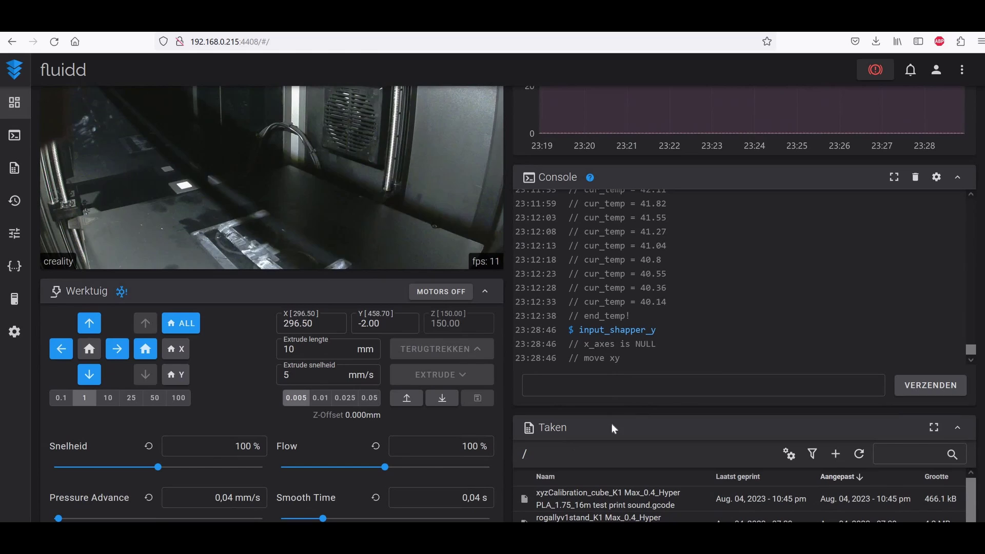
scroll(454, 462, up, 2)
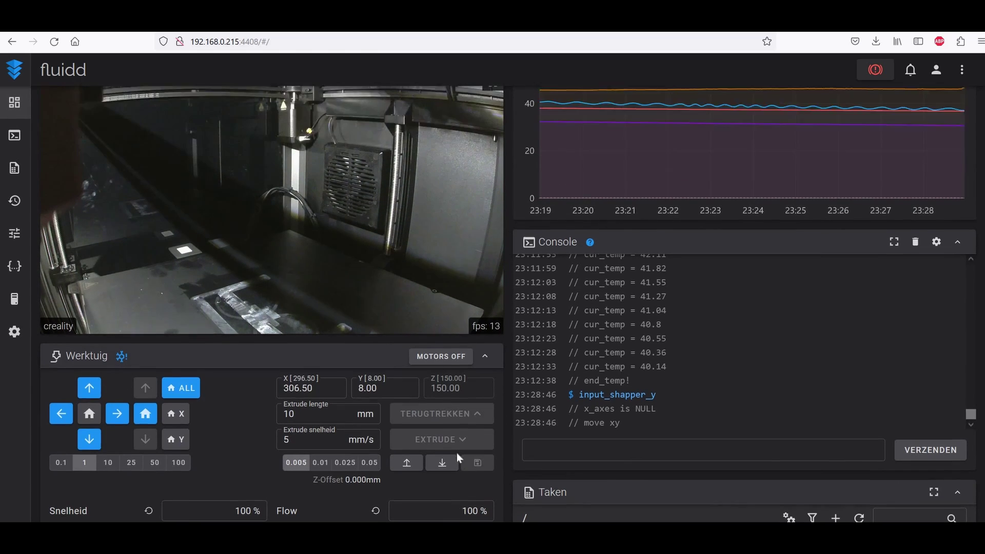
scroll(498, 358, down, 1)
scroll(498, 355, up, 3)
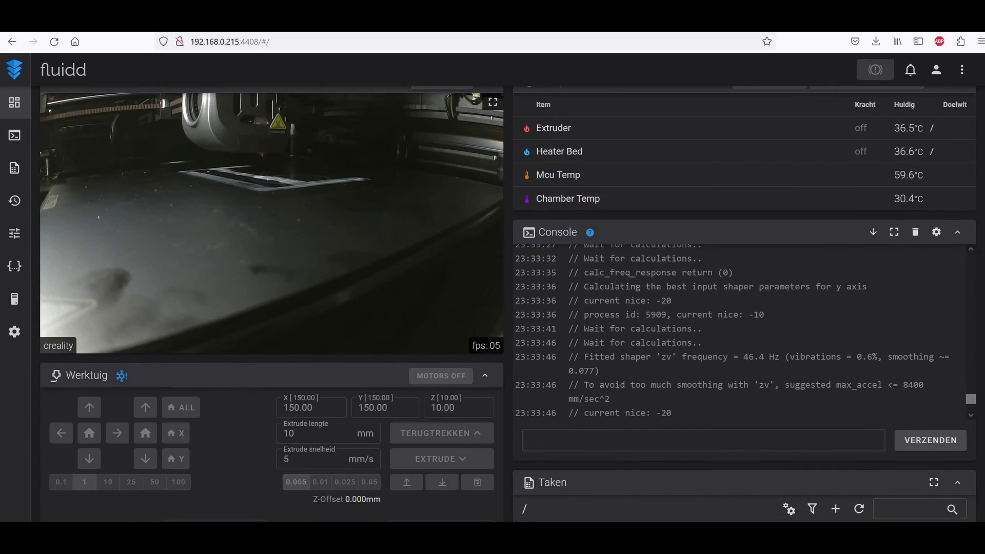
Scroll the console log to read shaper_type_y = zv, shaper_freq_y = 46.4, the CSV save and Ready status
scroll(325, 220, down, 4)
scroll(338, 327, up, 5)
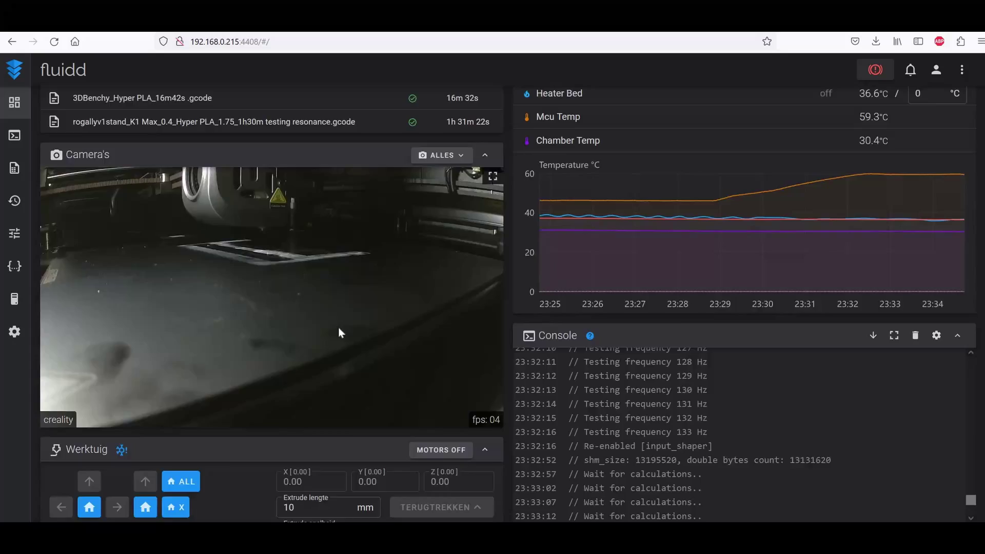
scroll(512, 288, down, 5)
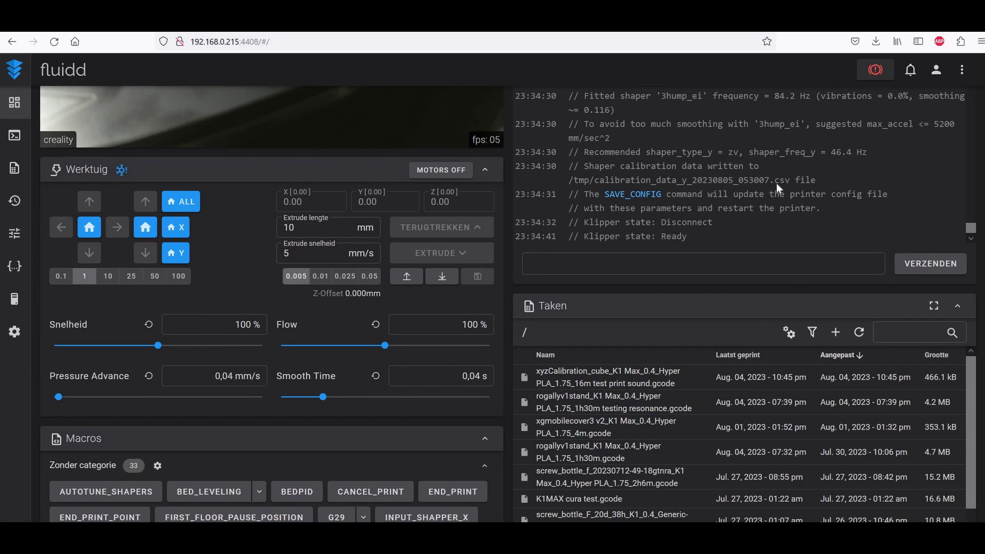
scroll(687, 188, up, 3)
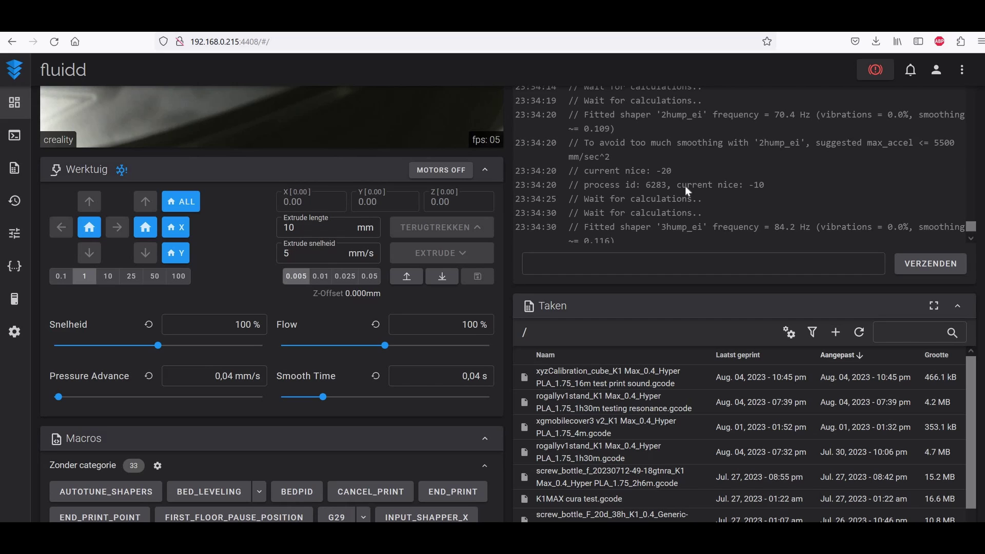
scroll(680, 189, down, 3)
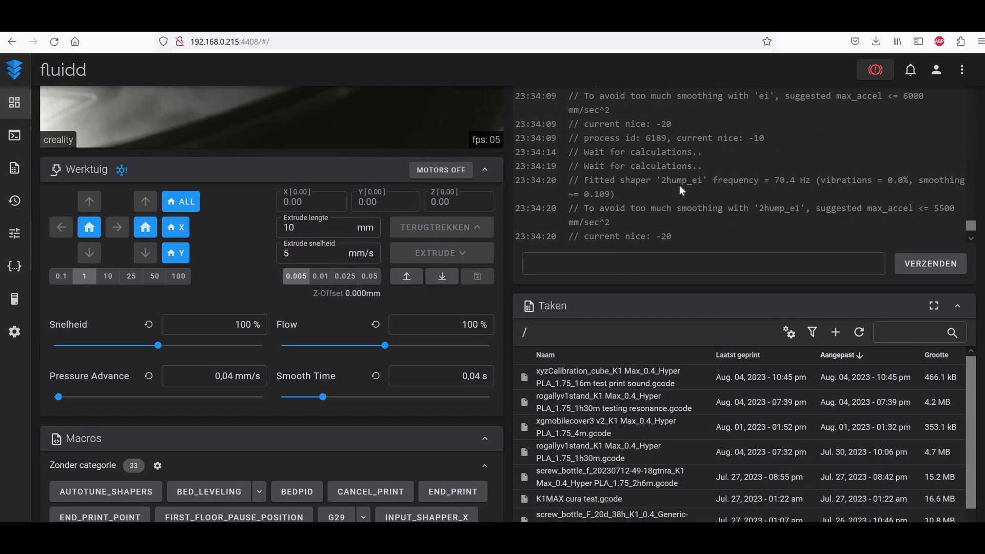
scroll(764, 154, up, 10)
scroll(764, 154, down, 5)
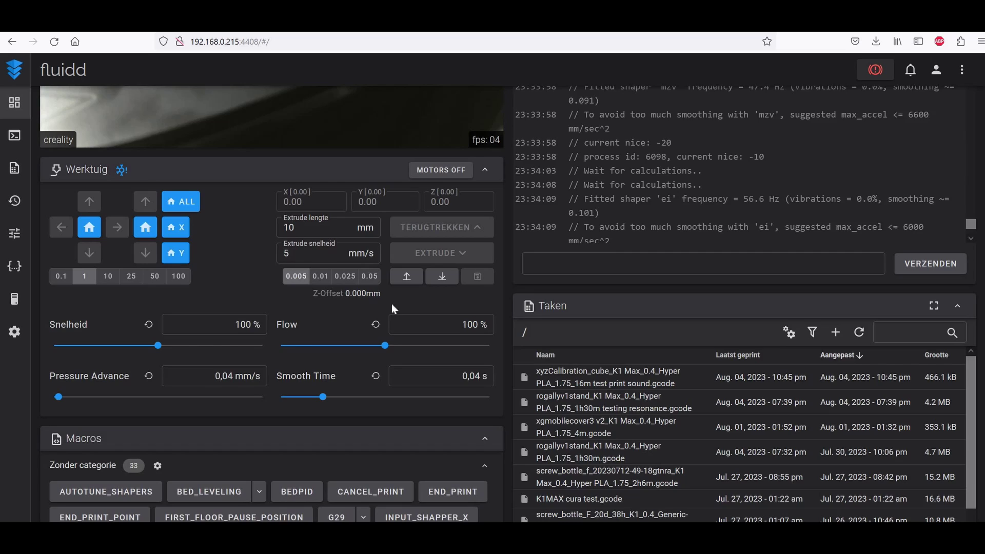
scroll(392, 304, down, 5)
scroll(393, 301, up, 6)
scroll(338, 248, up, 4)
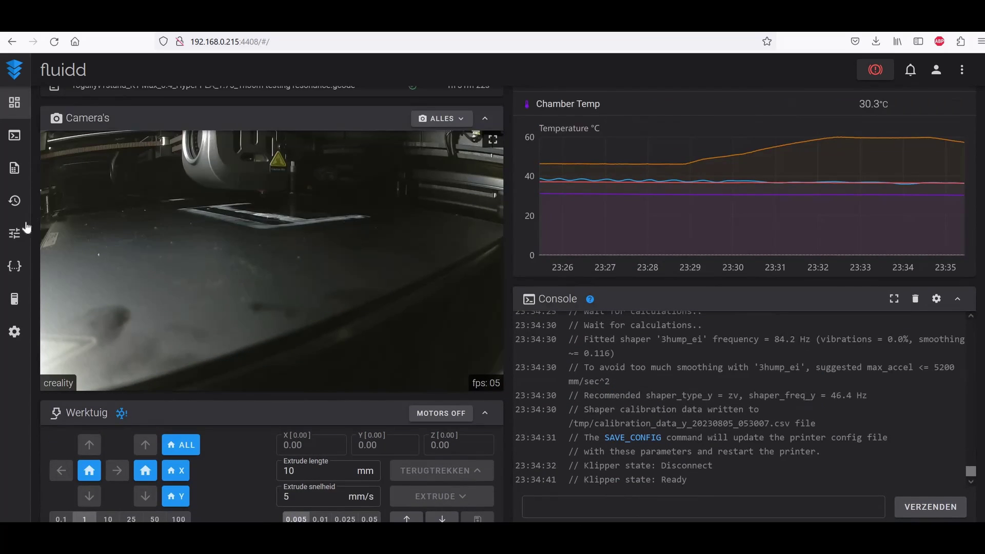
scroll(22, 209, down, 1)
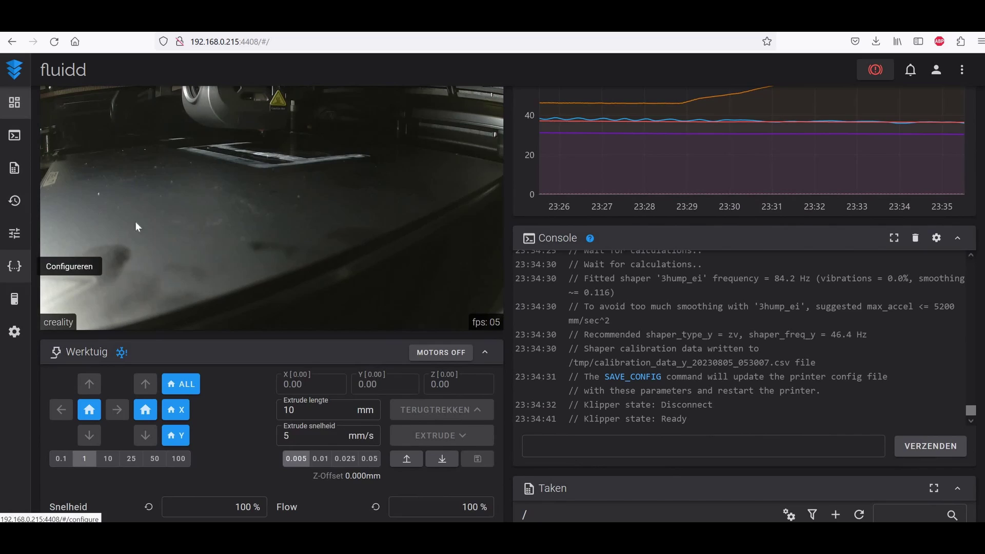
Open printer.cfg from the configuration files and scroll to its SAVE_CONFIG block
click(15, 267)
click(167, 211)
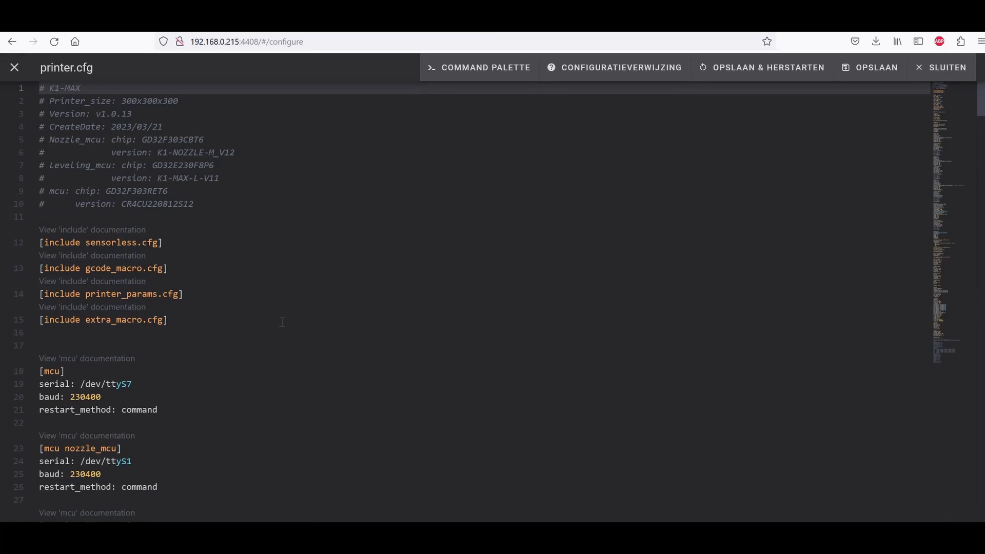
scroll(168, 205, down, 20)
scroll(168, 205, up, 6)
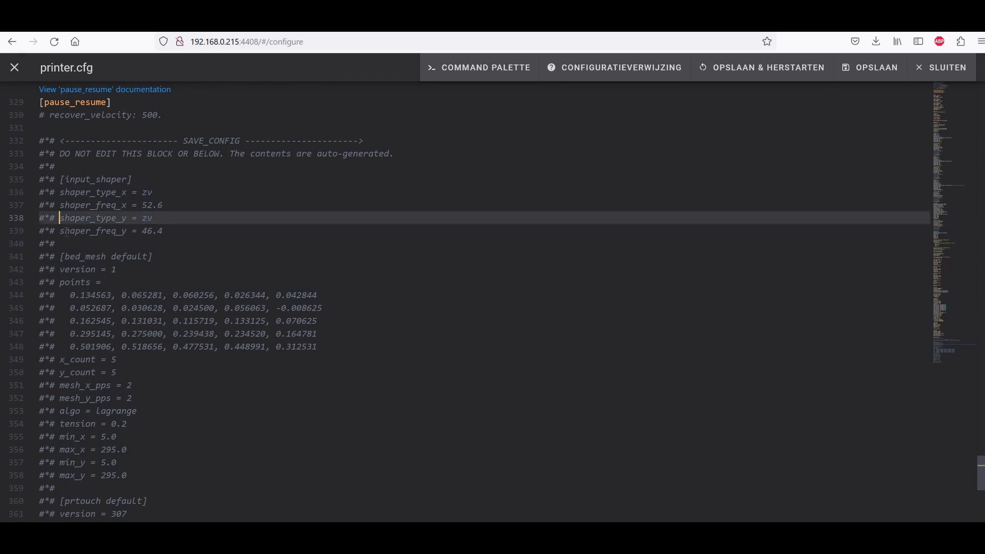
Highlight the saved shaper_type_y = zv and shaper_freq_y = 46.4 lines
drag(60, 218, 152, 219)
click(152, 218)
click(86, 231)
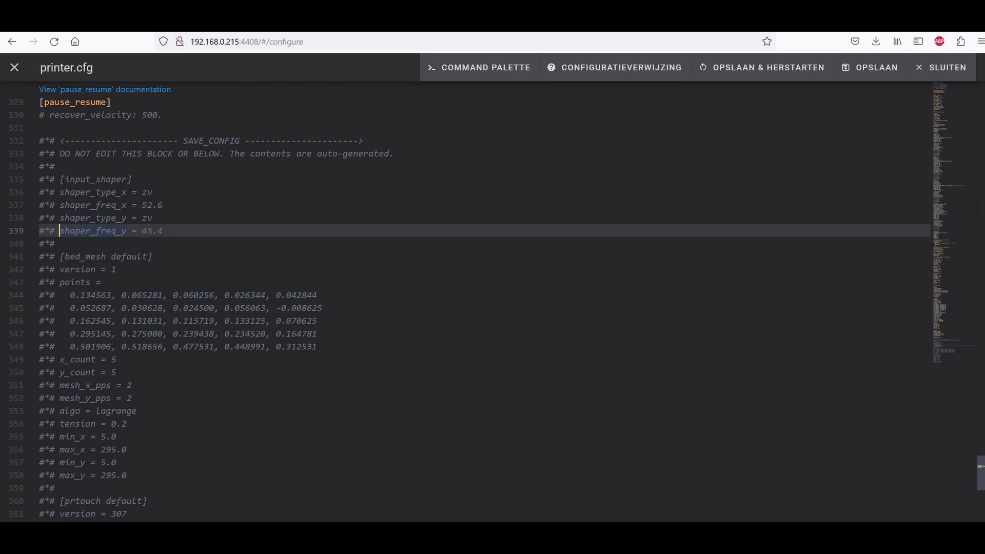
drag(60, 231, 168, 226)
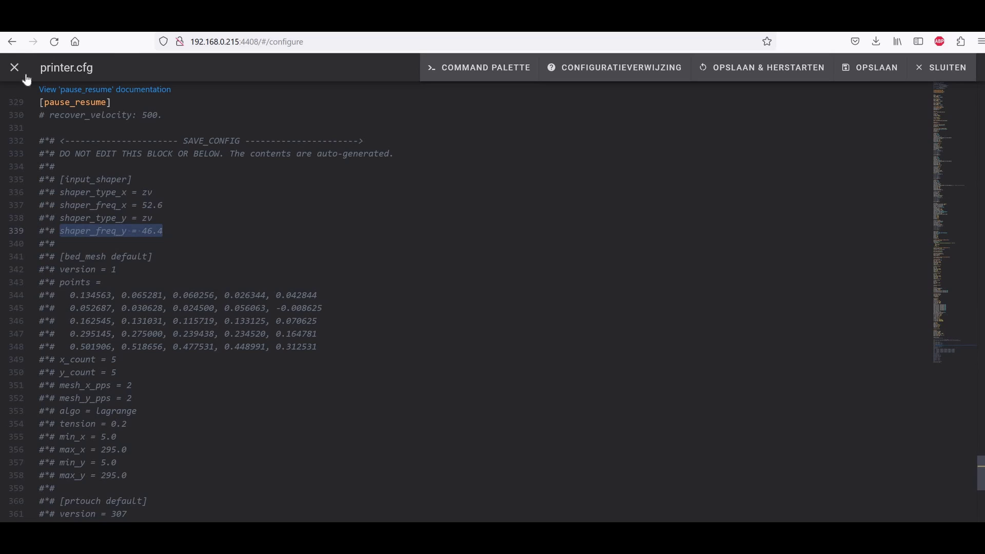
Return to the dashboard and confirm the console still recommends zv at 46.4 Hz for Y
key(Escape)
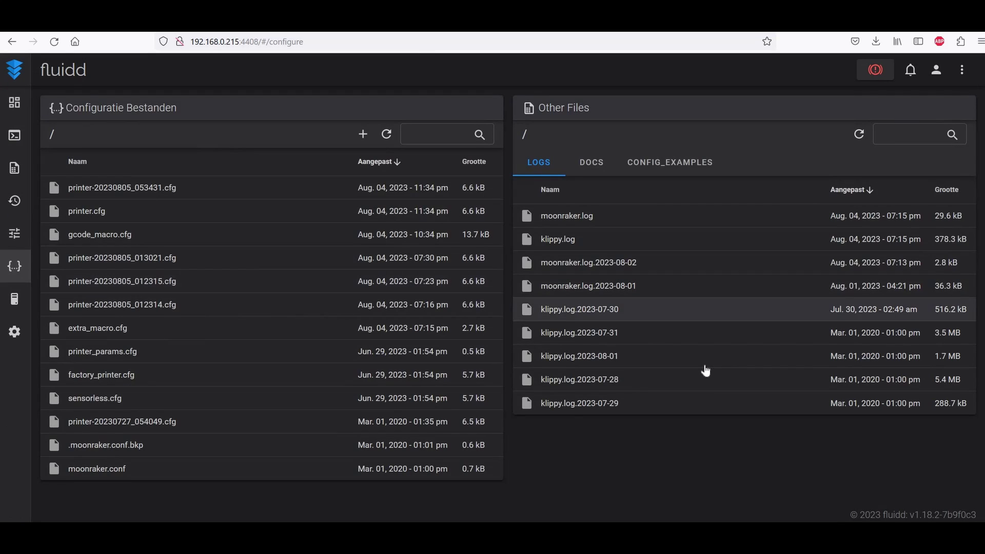
key(alt+Left)
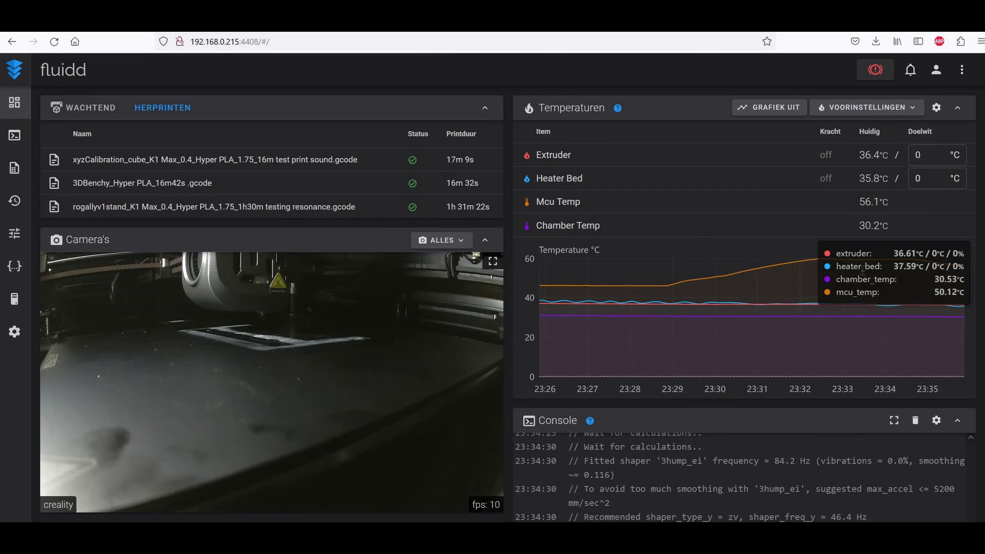
scroll(427, 380, down, 5)
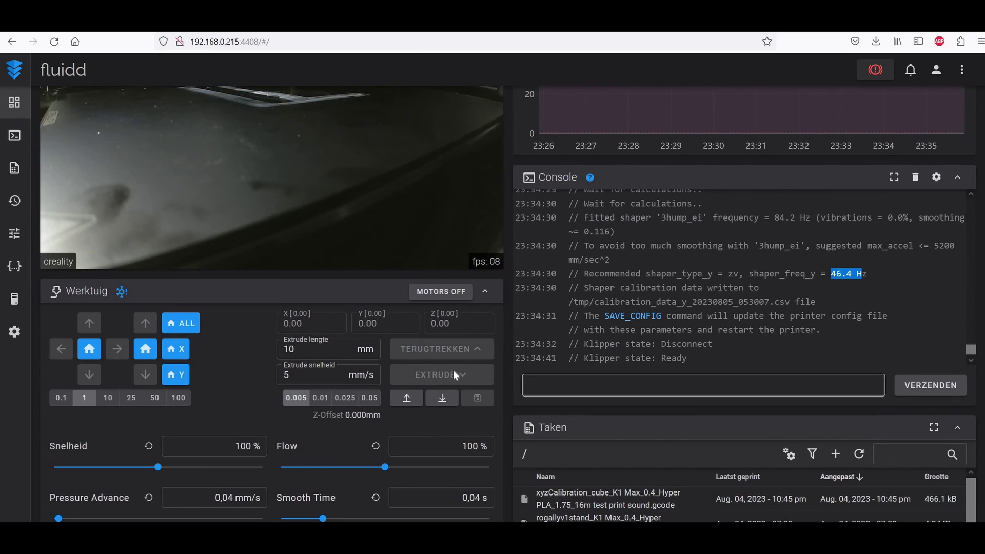
scroll(45, 181, up, 4)
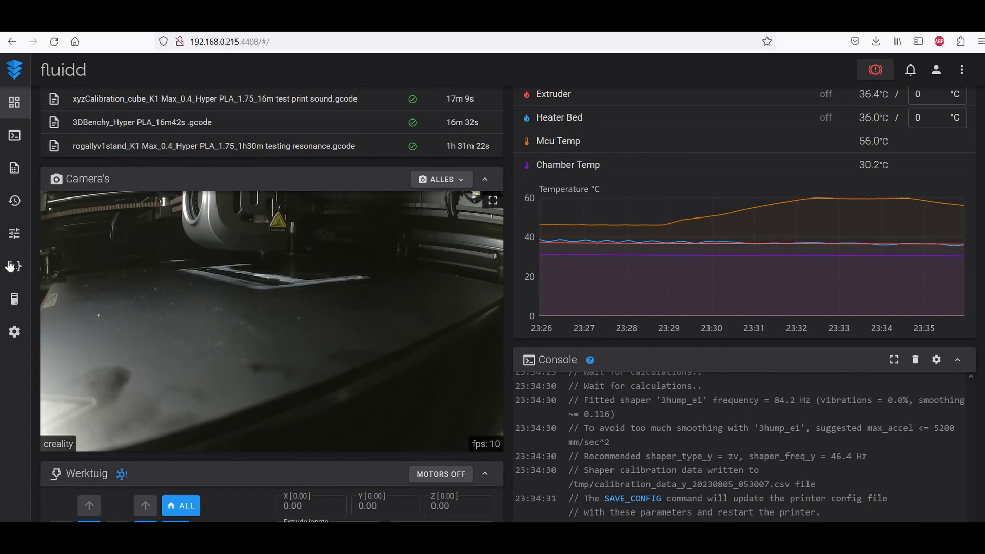
scroll(12, 267, up, 1)
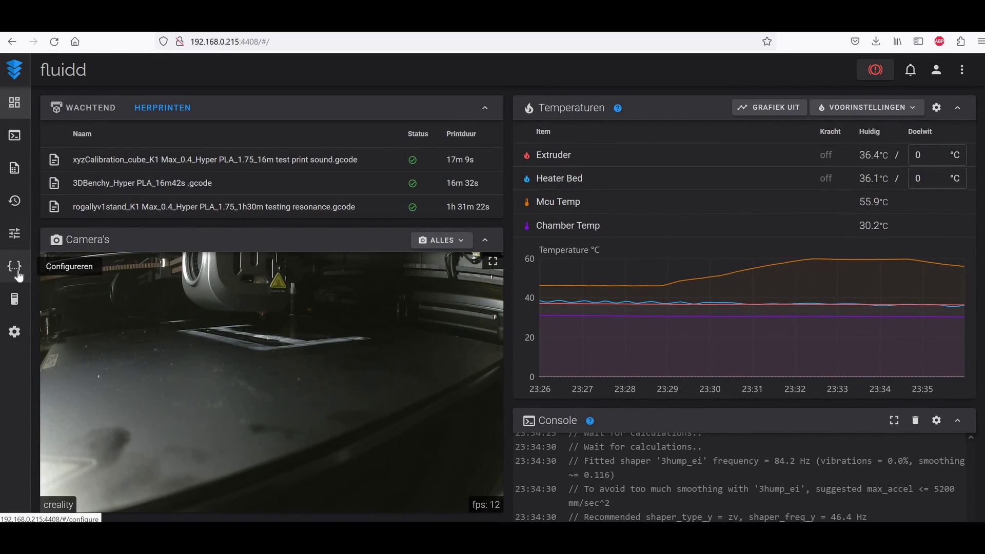
click(14, 266)
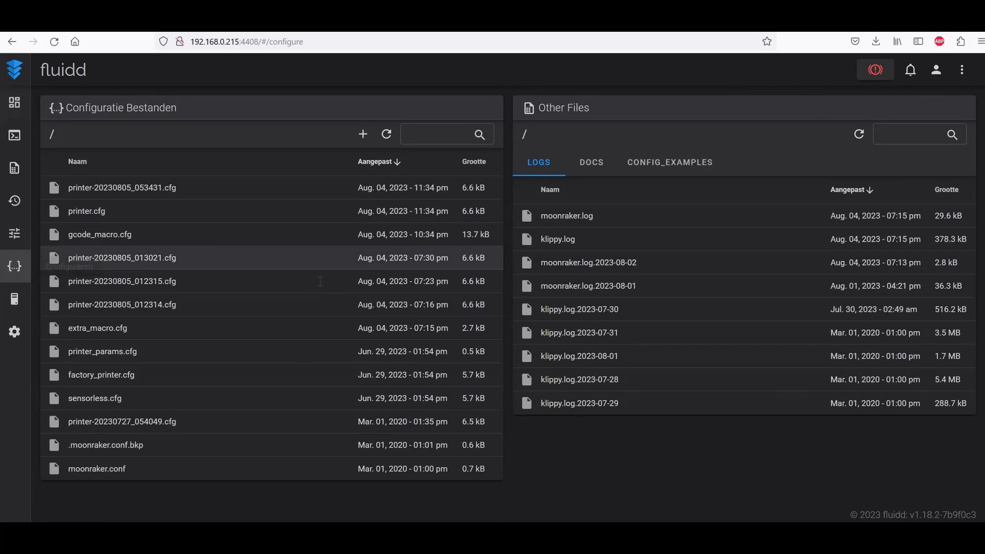
scroll(352, 308, down, 20)
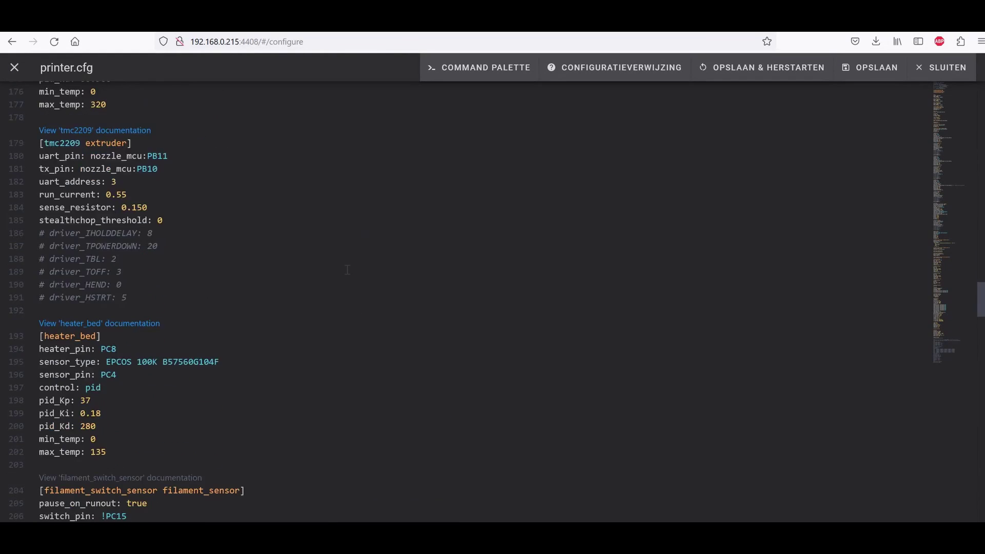
scroll(127, 238, up, 8)
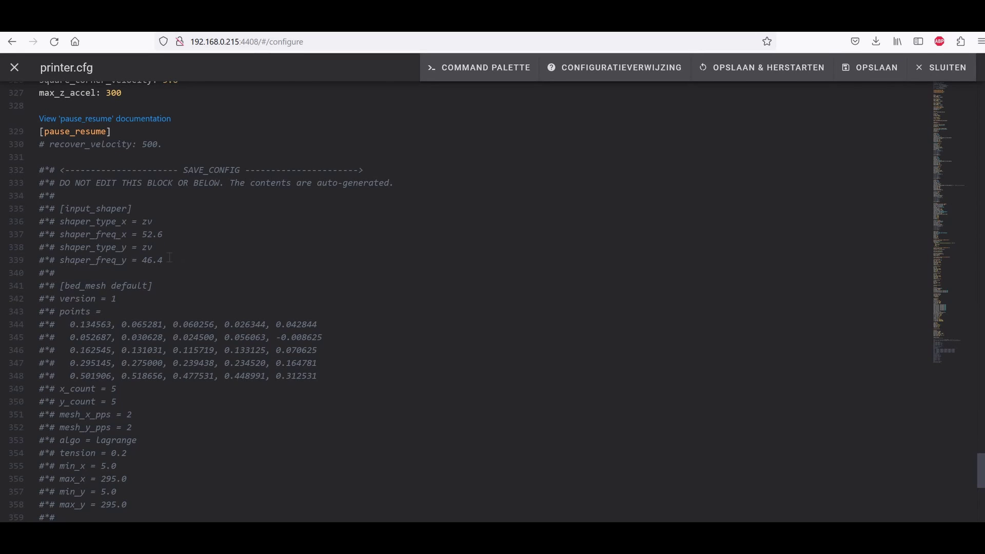
scroll(72, 126, up, 20)
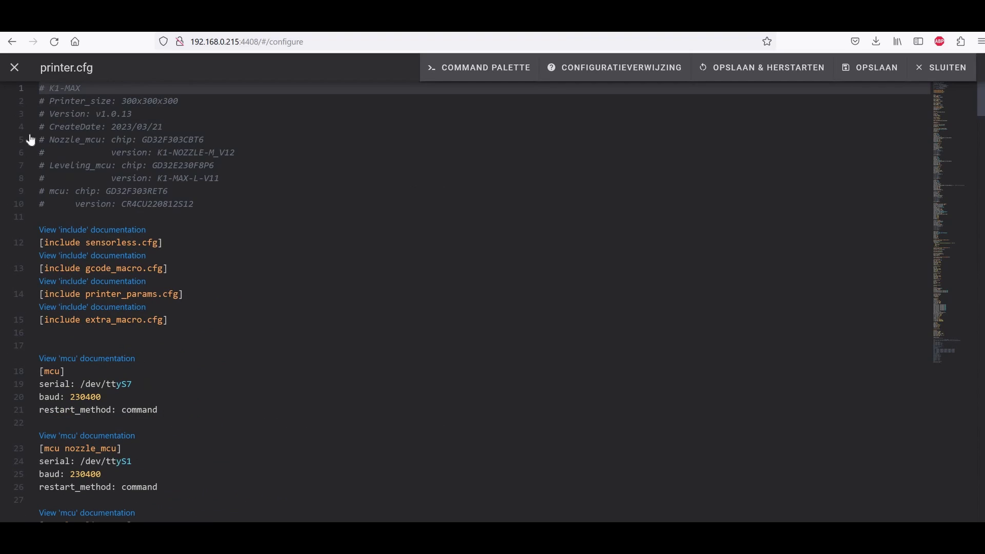
key(Escape)
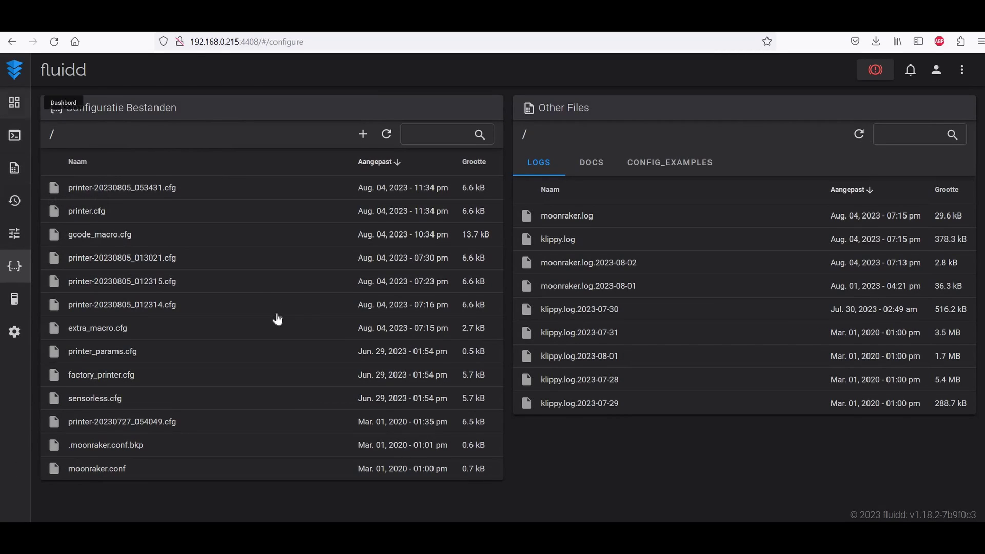
Scroll the console through the finished X calibration to read shaper_type_x = ei, shaper_freq_x = 53.2
scroll(426, 218, down, 8)
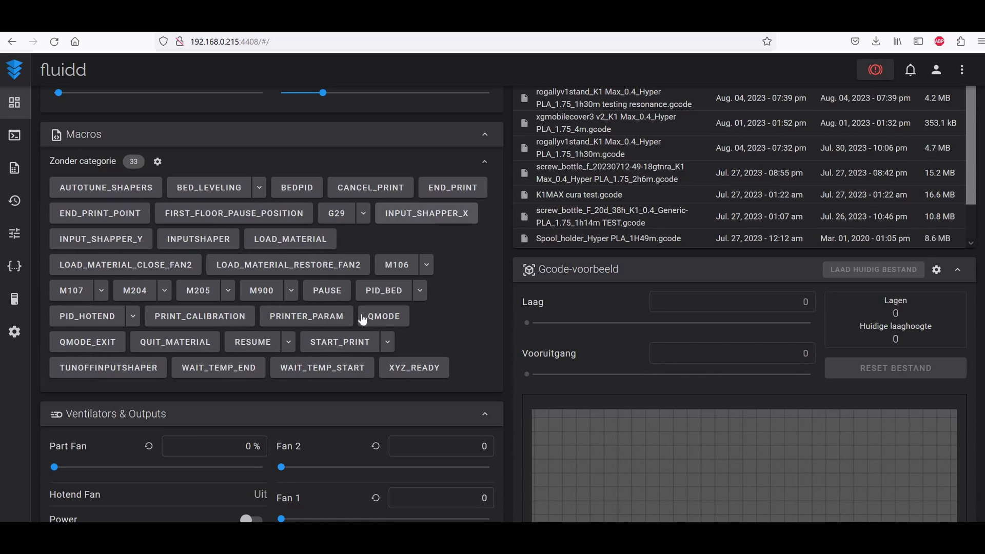
scroll(703, 244, up, 7)
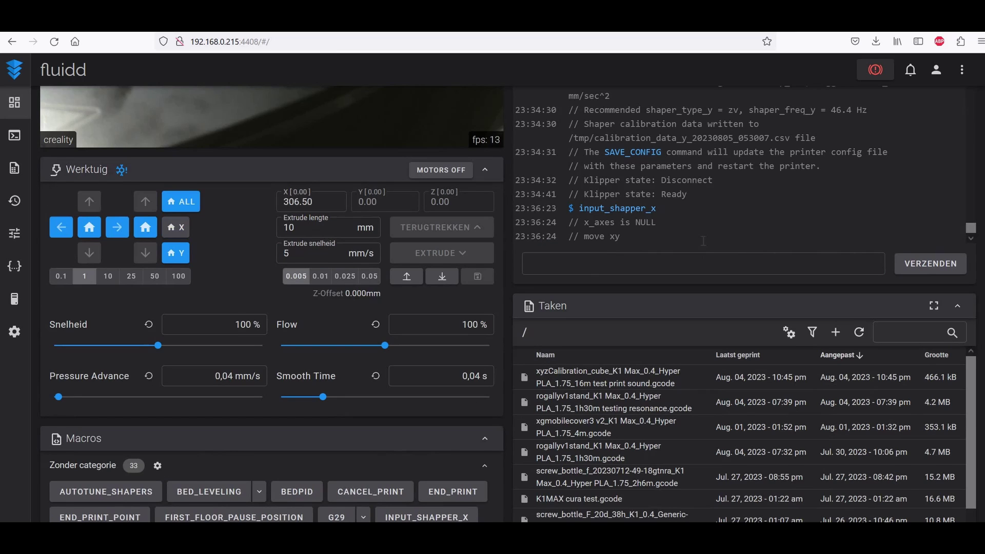
scroll(703, 222, up, 10)
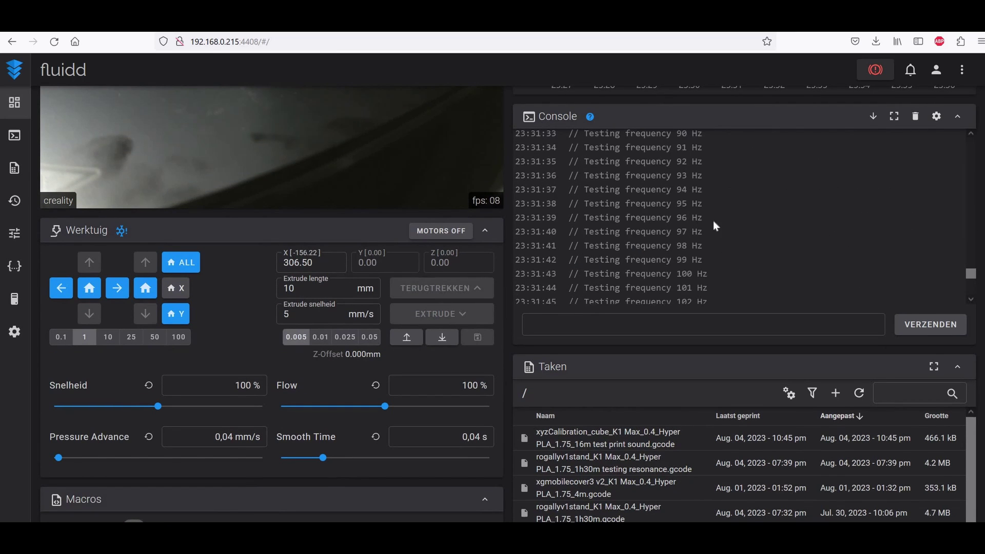
scroll(716, 218, up, 10)
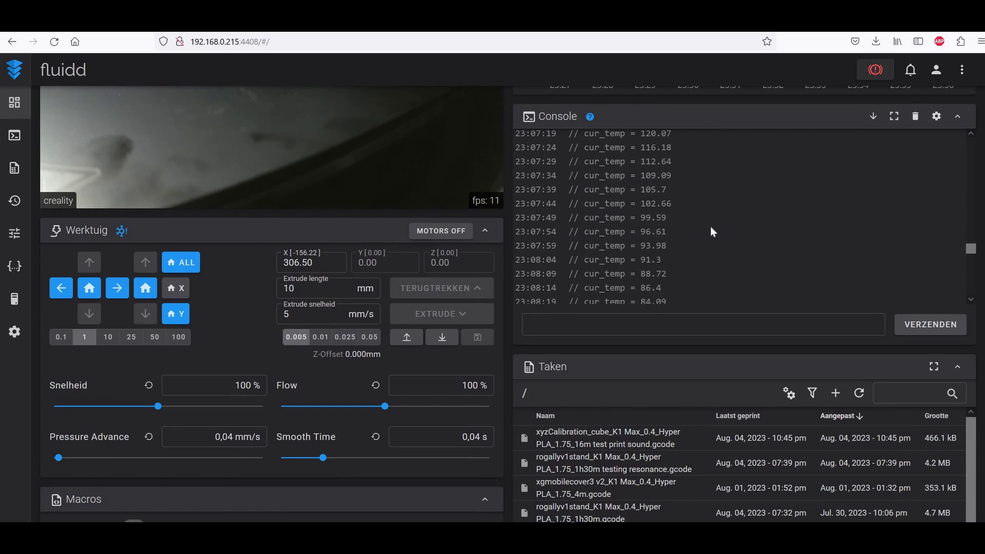
scroll(749, 241, up, 10)
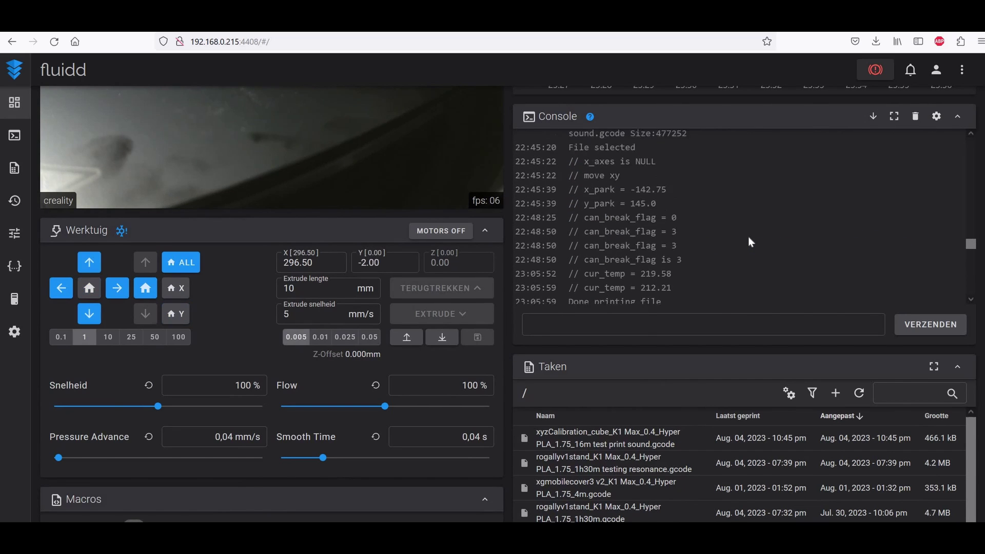
scroll(749, 241, up, 10)
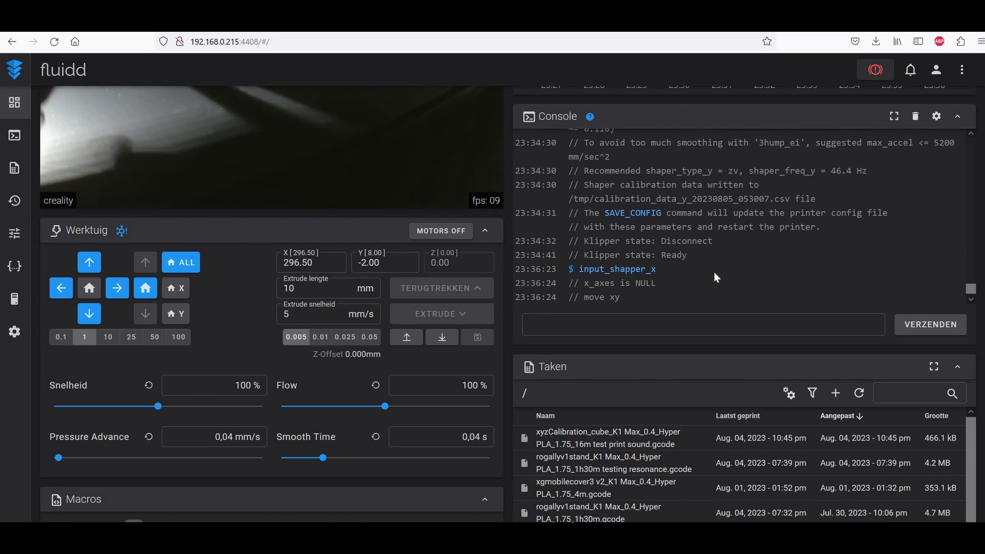
scroll(778, 246, down, 1)
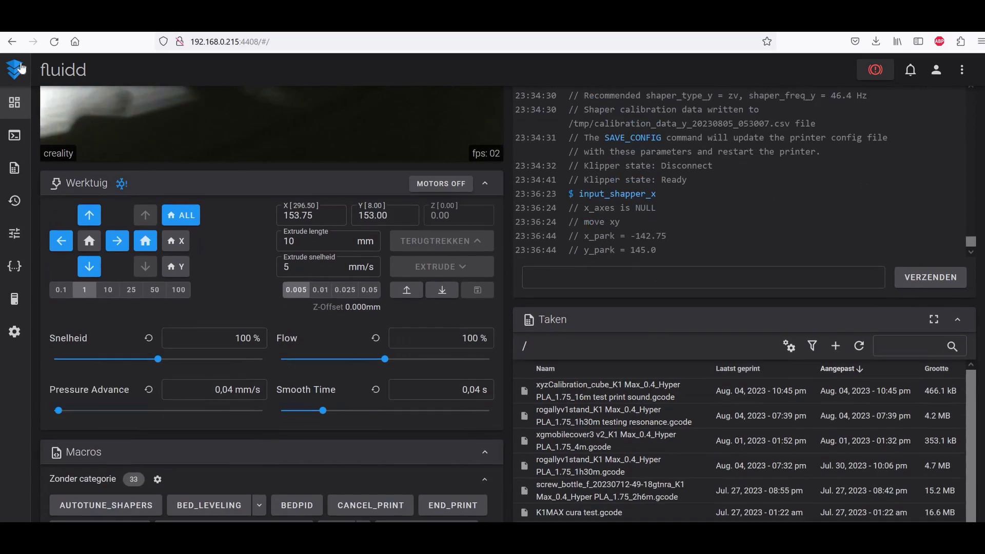
scroll(848, 281, up, 5)
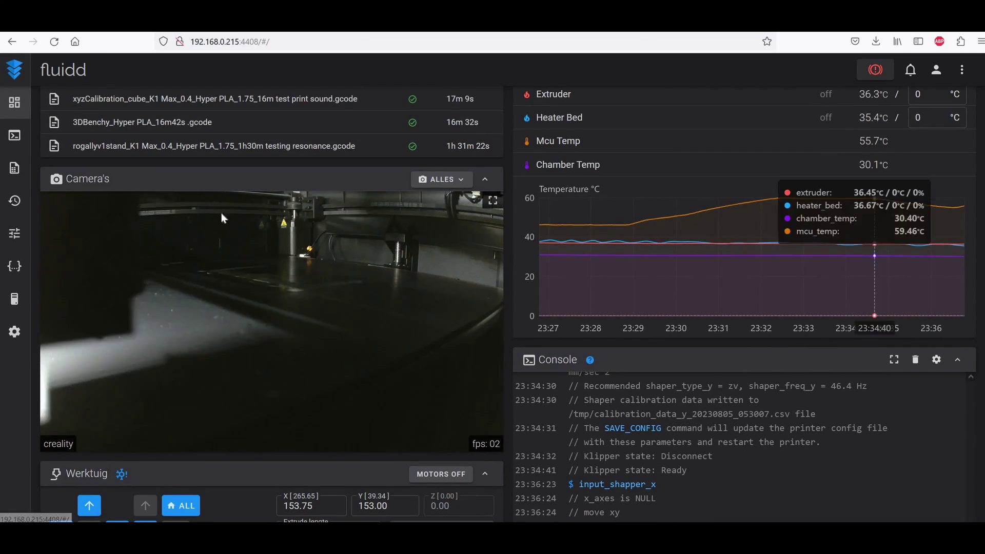
scroll(707, 198, down, 1)
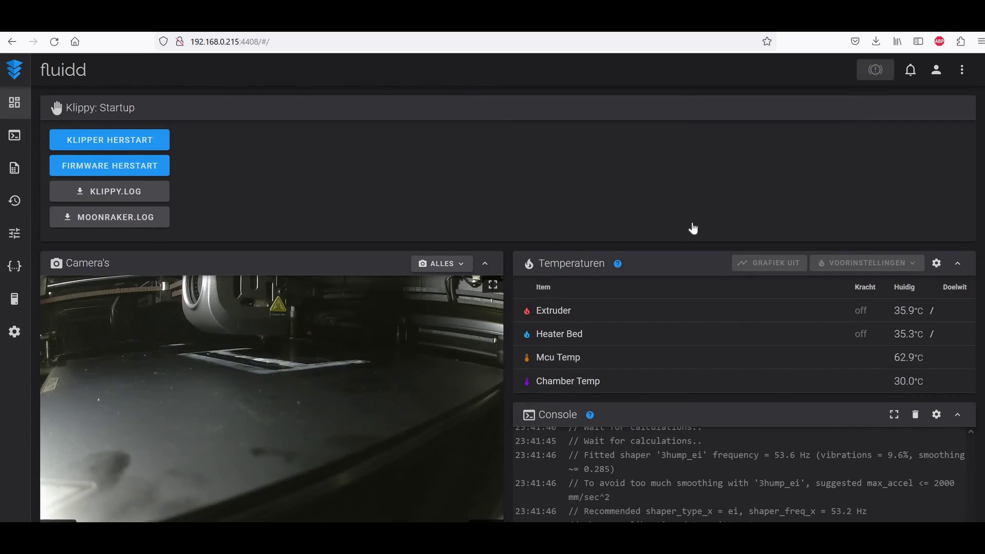
scroll(693, 227, down, 3)
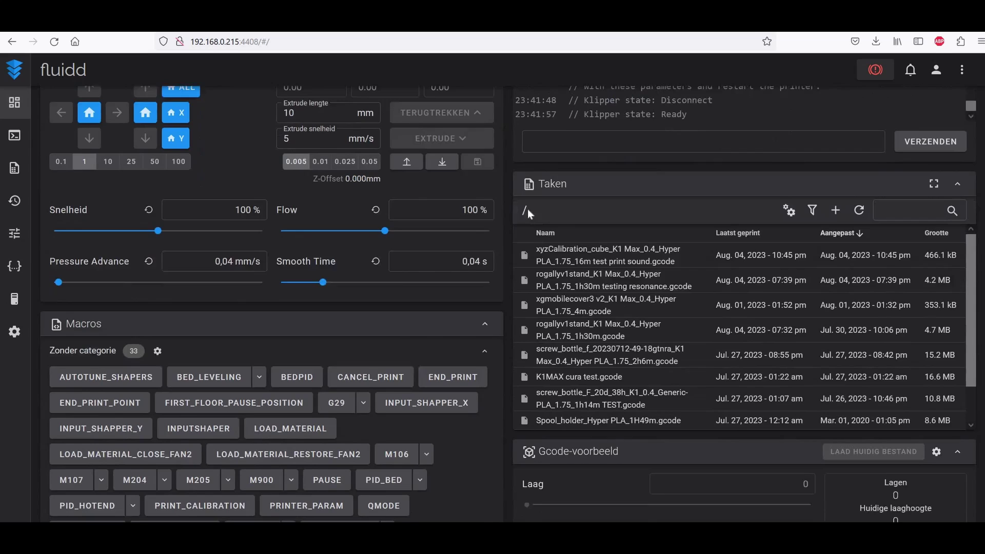
scroll(527, 208, down, 1)
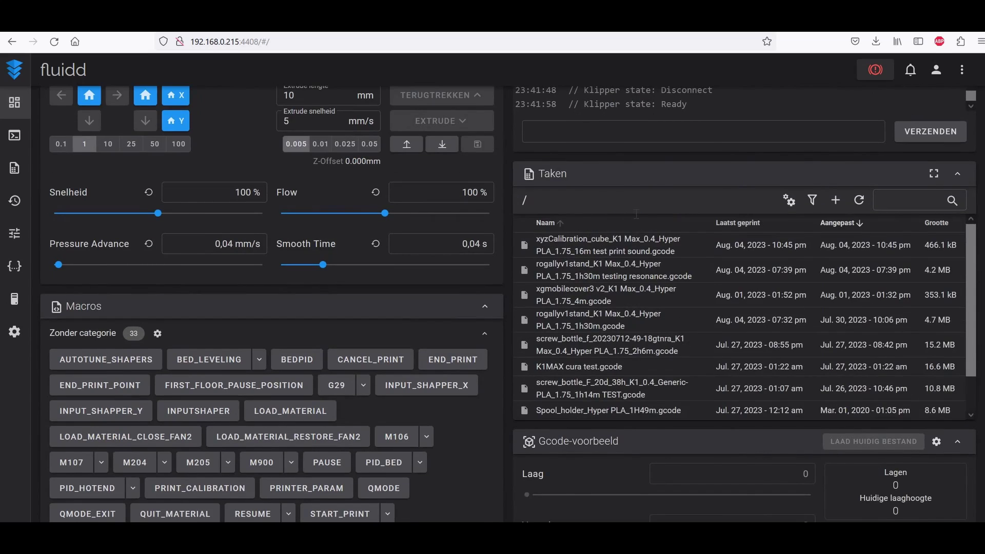
scroll(528, 208, up, 3)
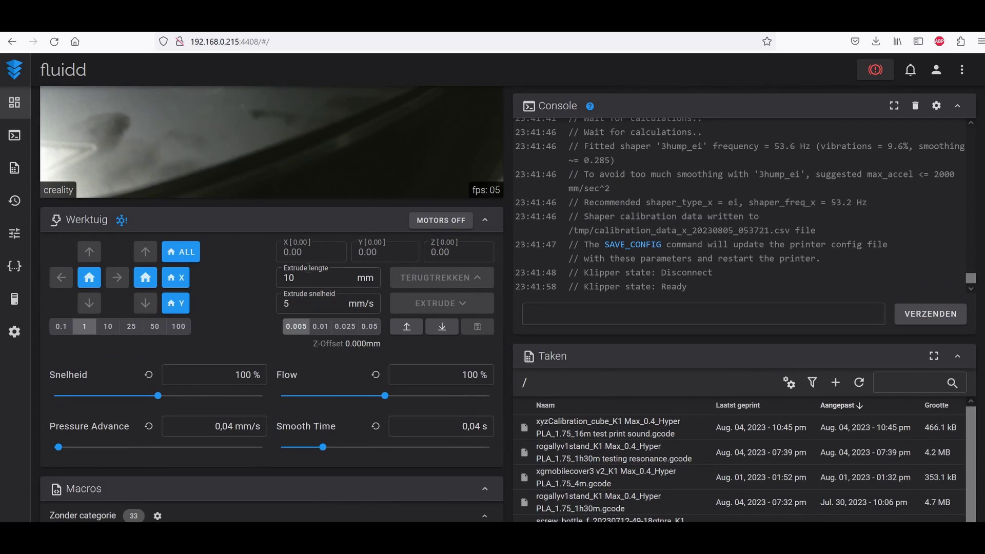
Open printer.cfg and scroll to the SAVE_CONFIG [input_shaper] section
click(14, 267)
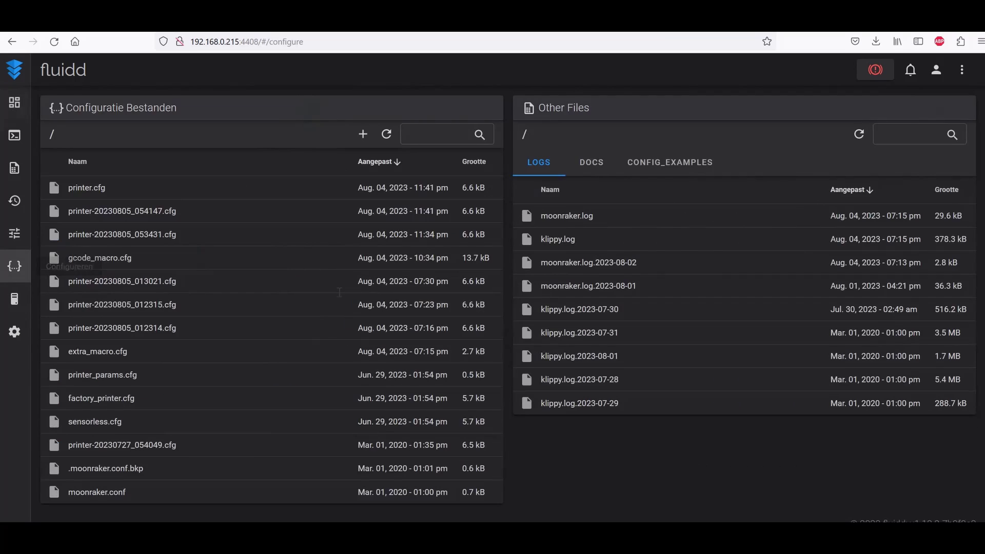
click(354, 188)
scroll(362, 263, down, 5)
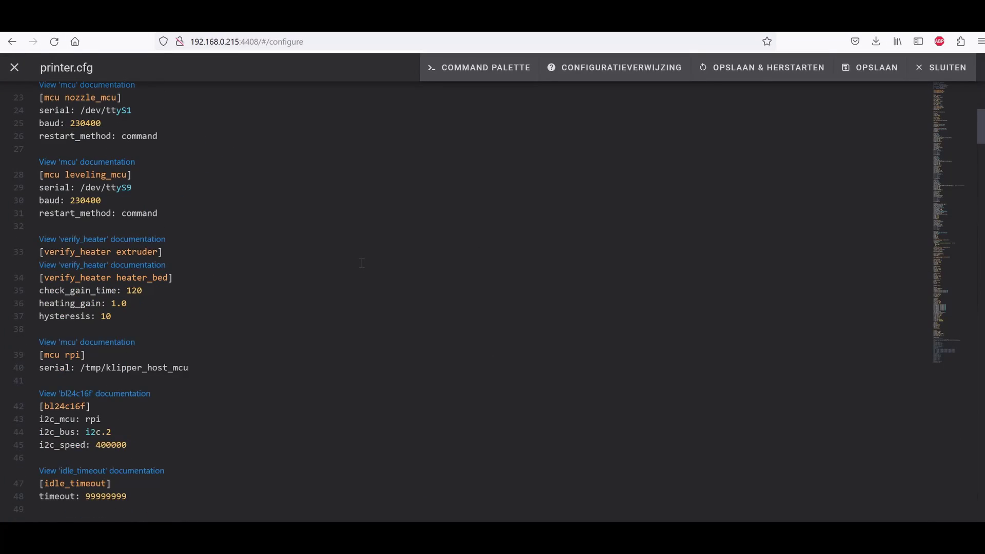
scroll(362, 263, down, 20)
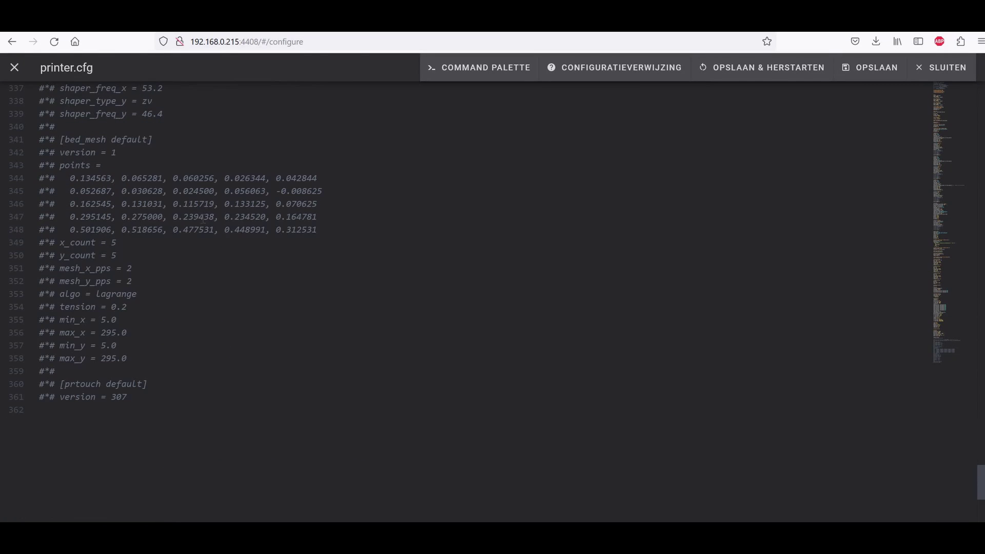
scroll(203, 218, up, 3)
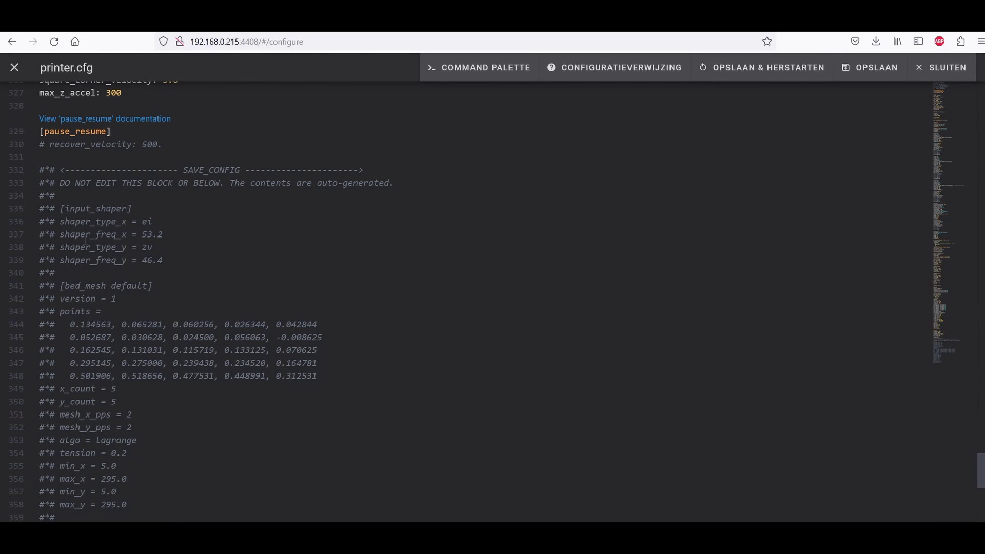
scroll(178, 247, up, 1)
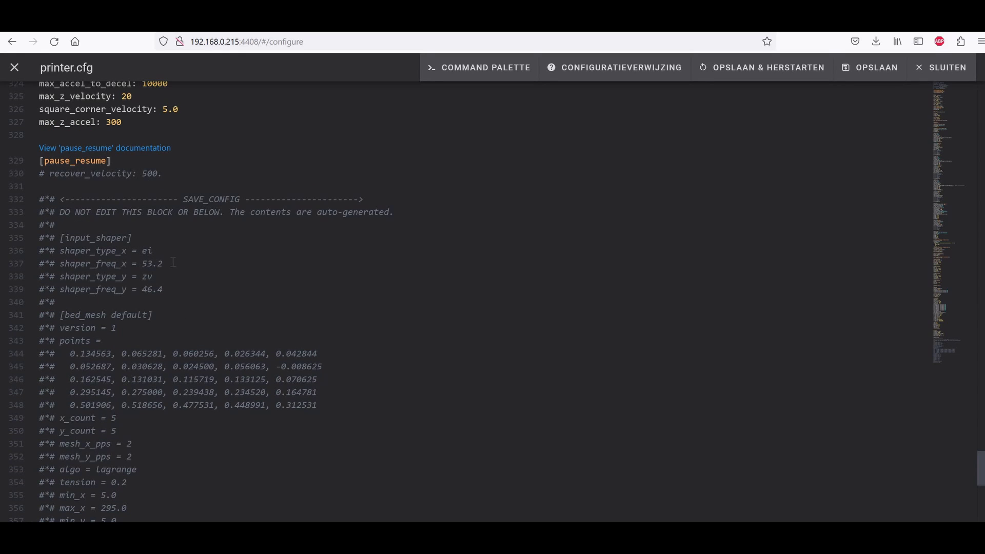
Highlight the saved X shaper ei at 53.2 Hz, check the Y line, and close the editor
drag(218, 263, 147, 251)
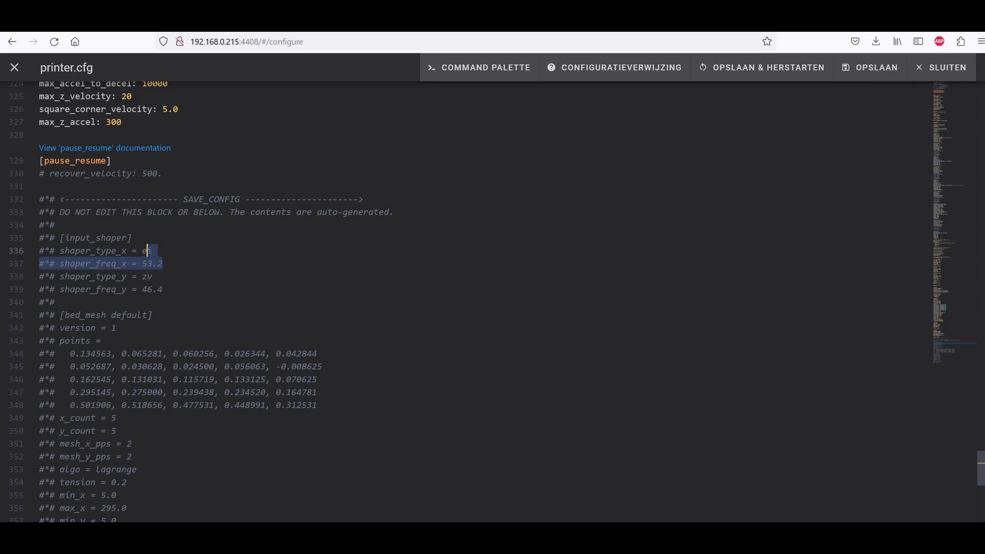
key(Right)
key(Down)
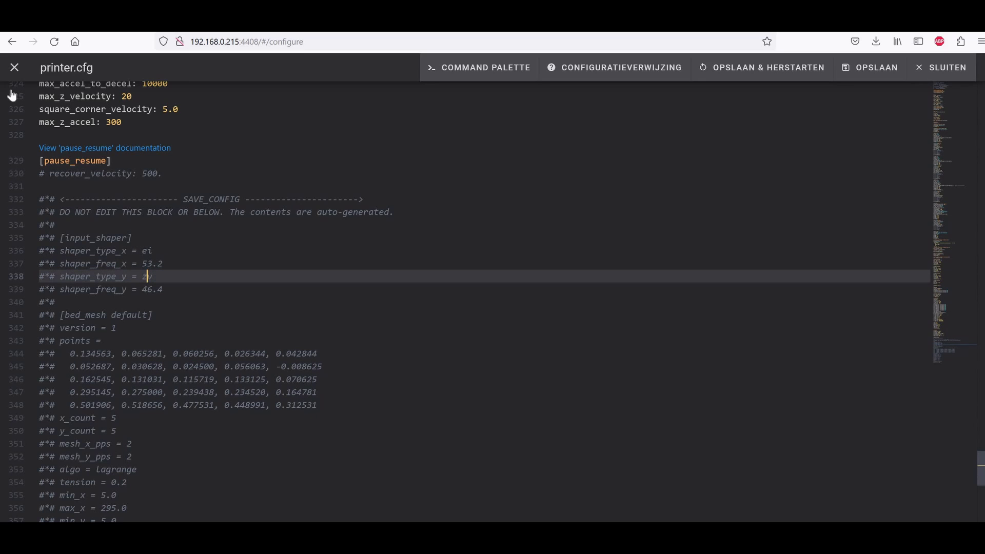
click(14, 67)
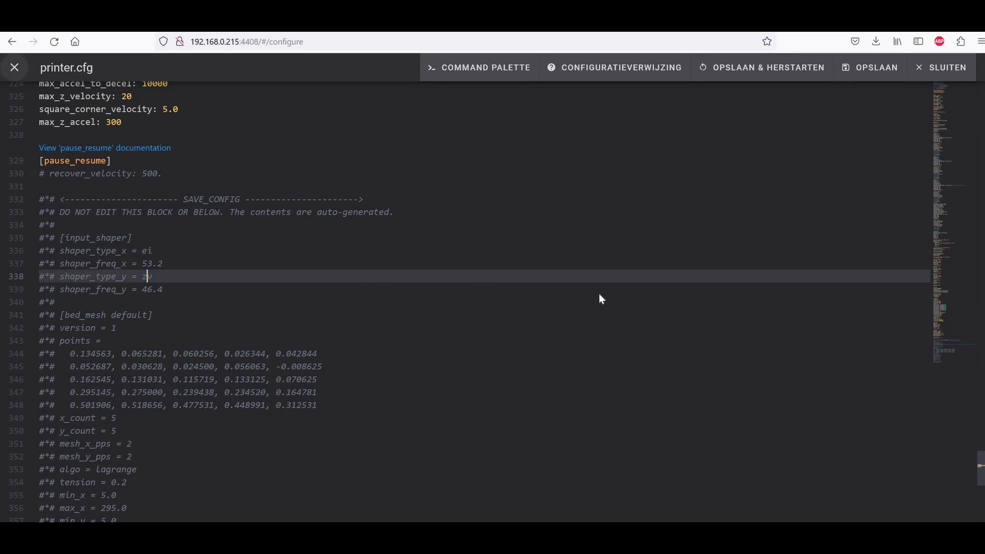
click(14, 102)
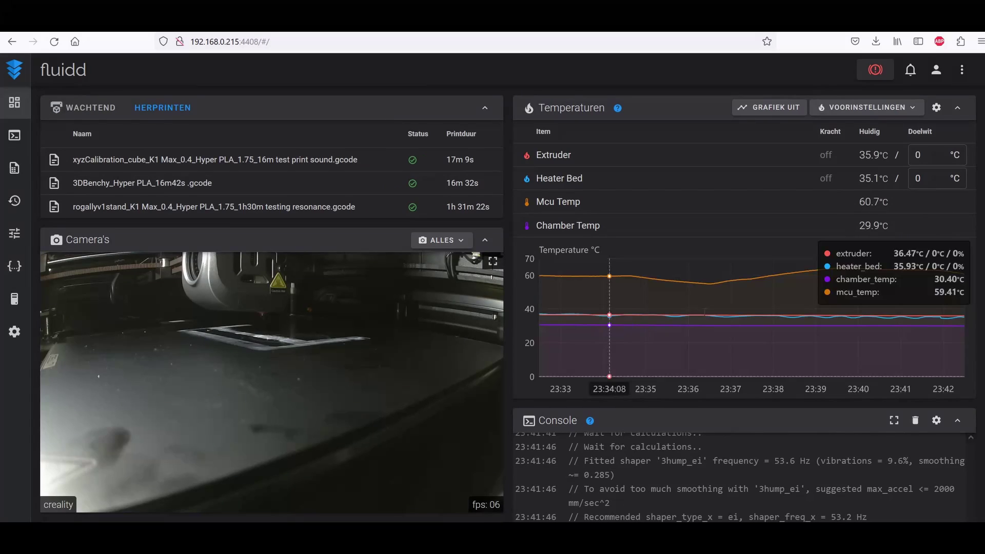
scroll(680, 250, down, 5)
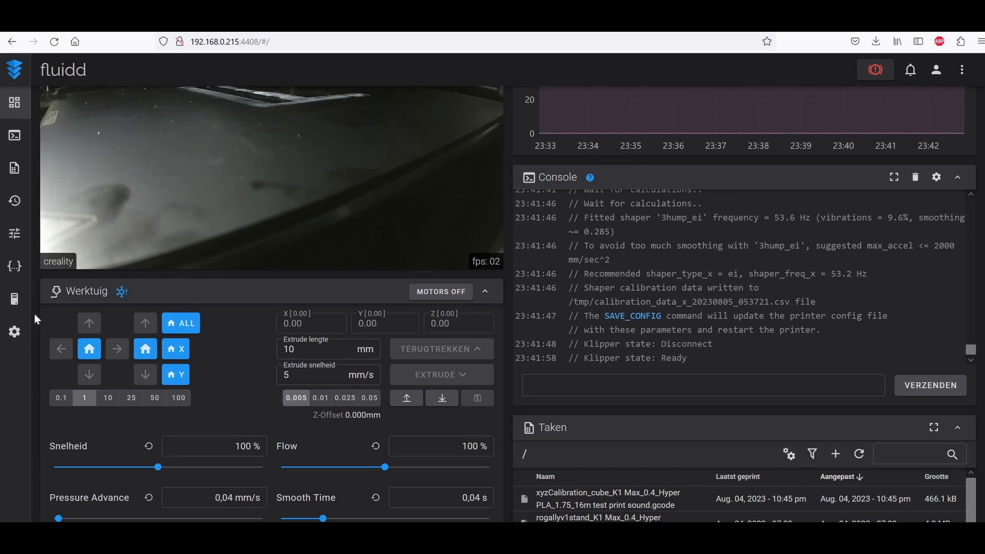
scroll(13, 267, up, 3)
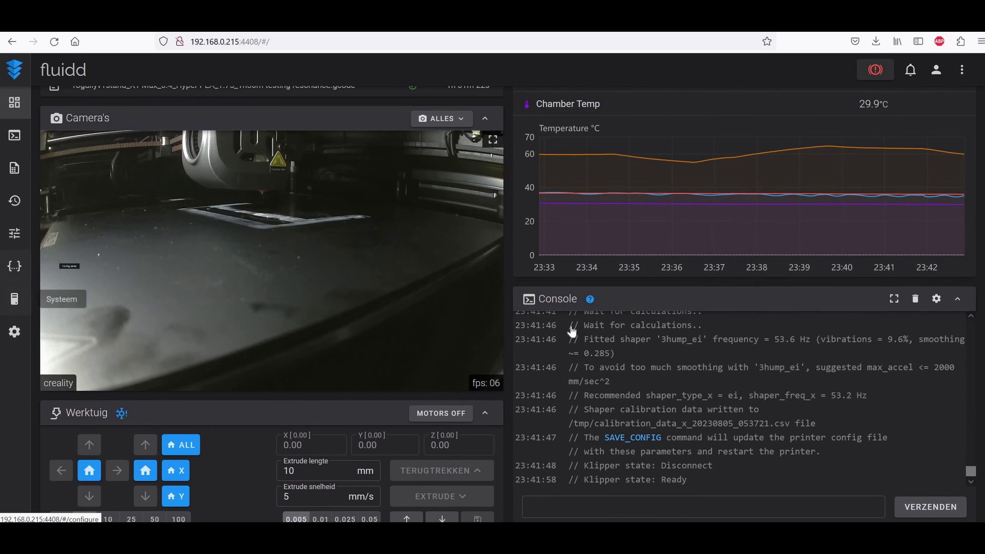
scroll(591, 321, up, 2)
scroll(594, 310, up, 2)
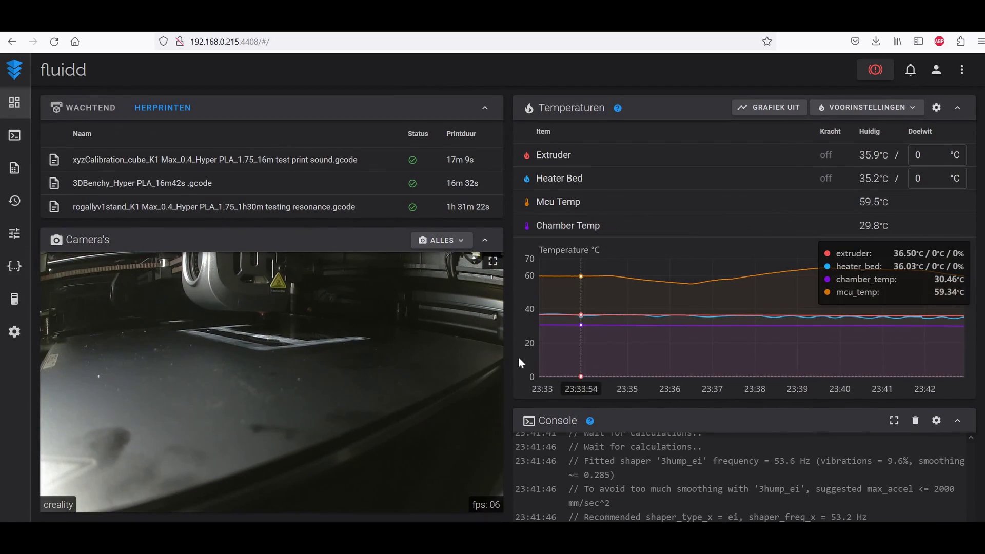
scroll(686, 296, down, 15)
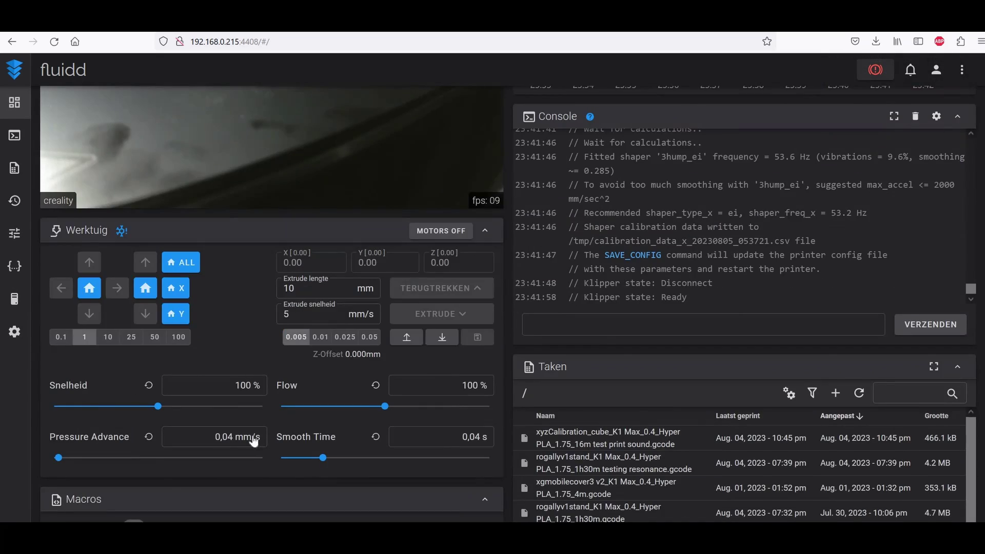
scroll(421, 370, up, 1)
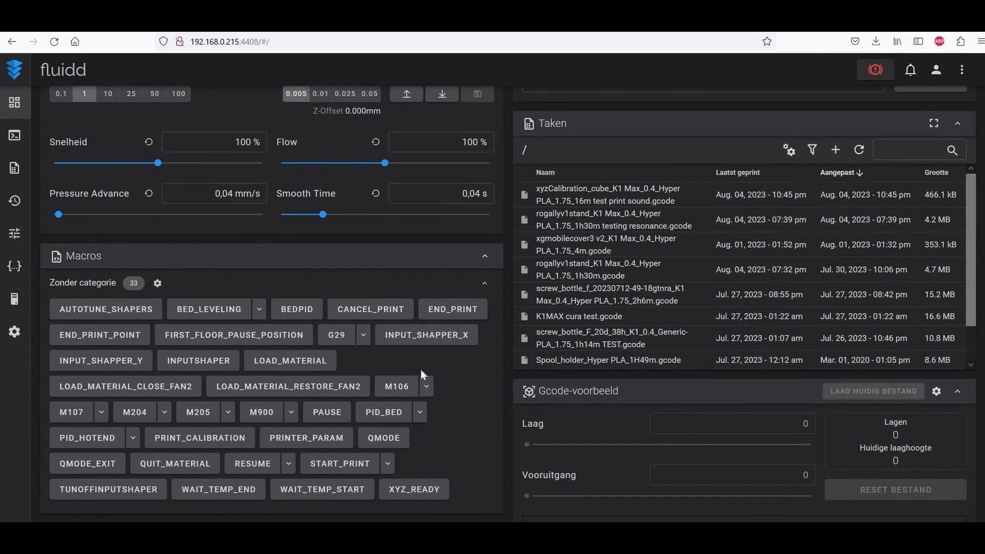
scroll(416, 340, down, 6)
scroll(417, 340, up, 12)
scroll(360, 231, up, 3)
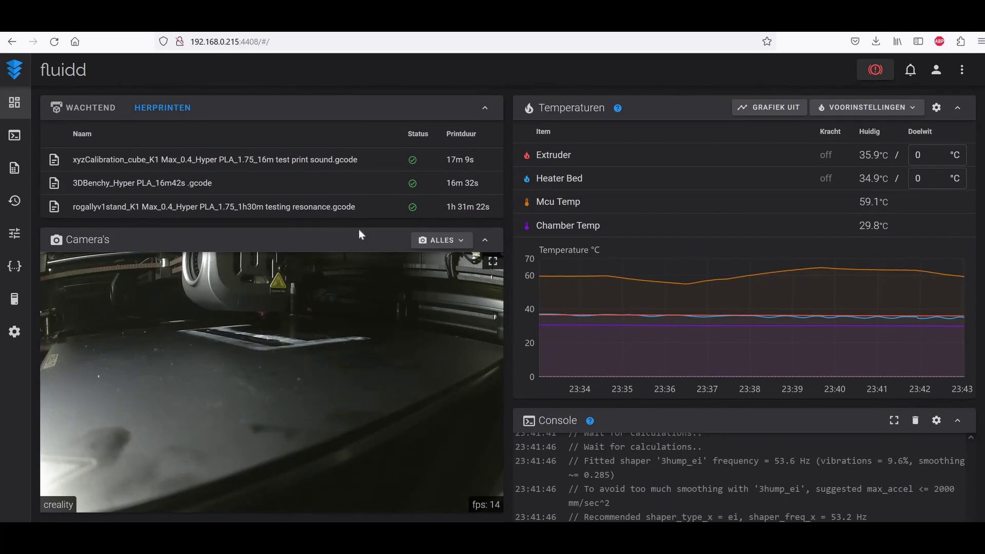